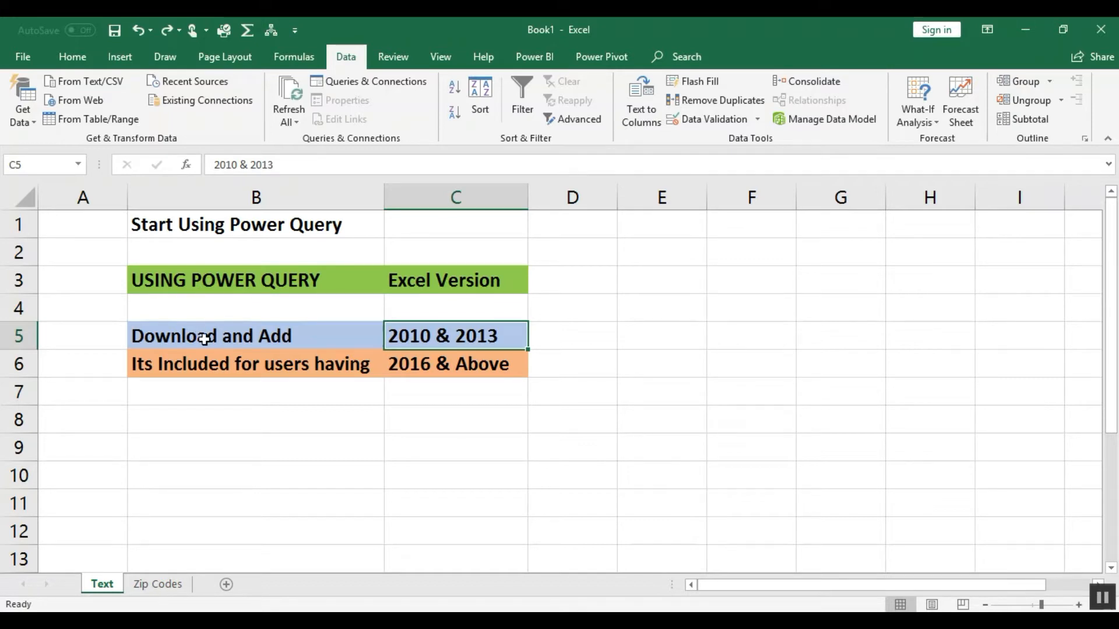
- Review the Text sheet's table on how Power Query is obtained for Excel 2010 & 2013 versus 2016 & Above
left_click(205, 338)
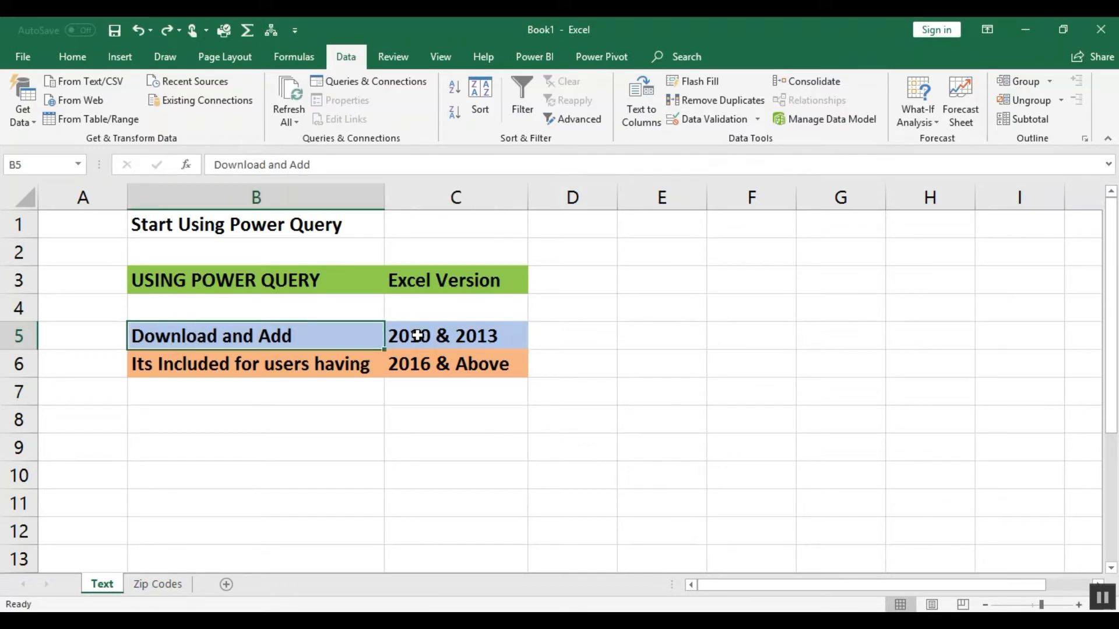
left_click(417, 335)
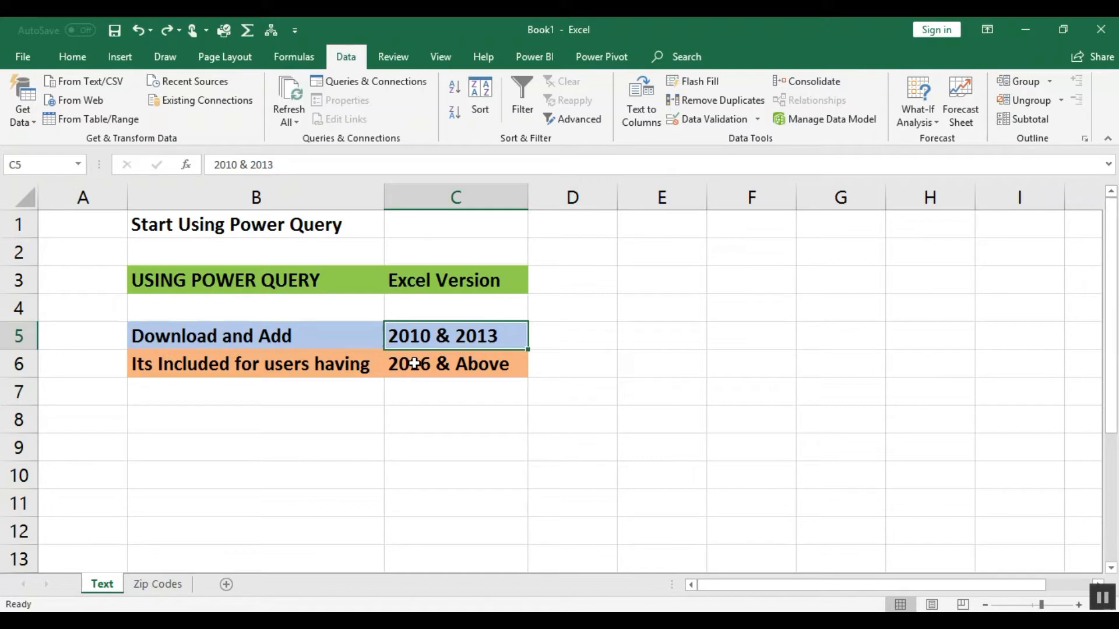
left_click(271, 338)
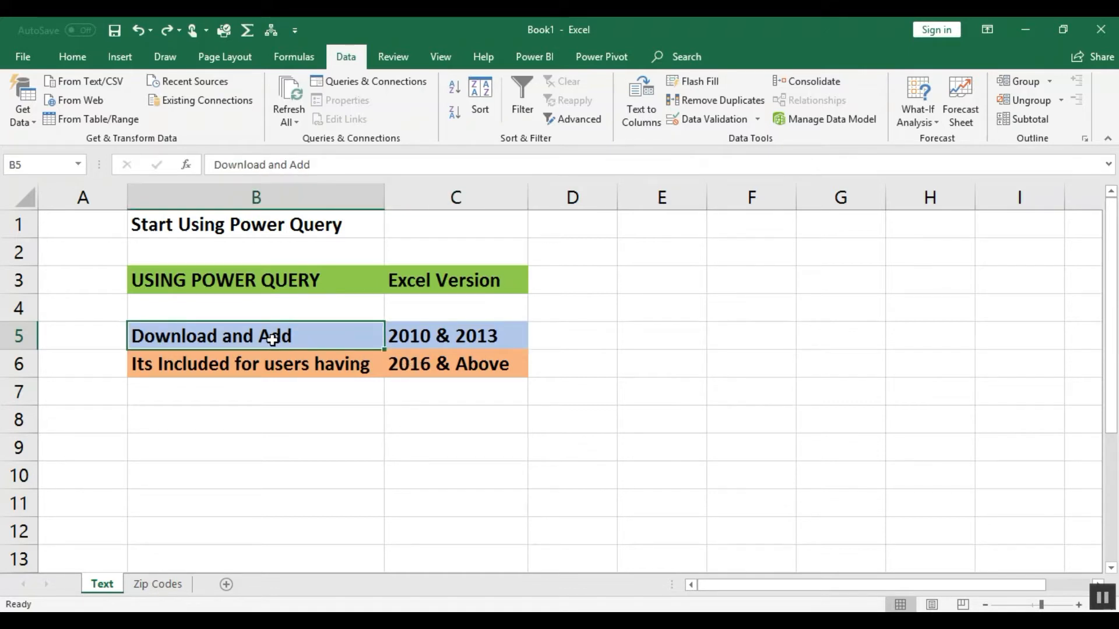
left_click(295, 373)
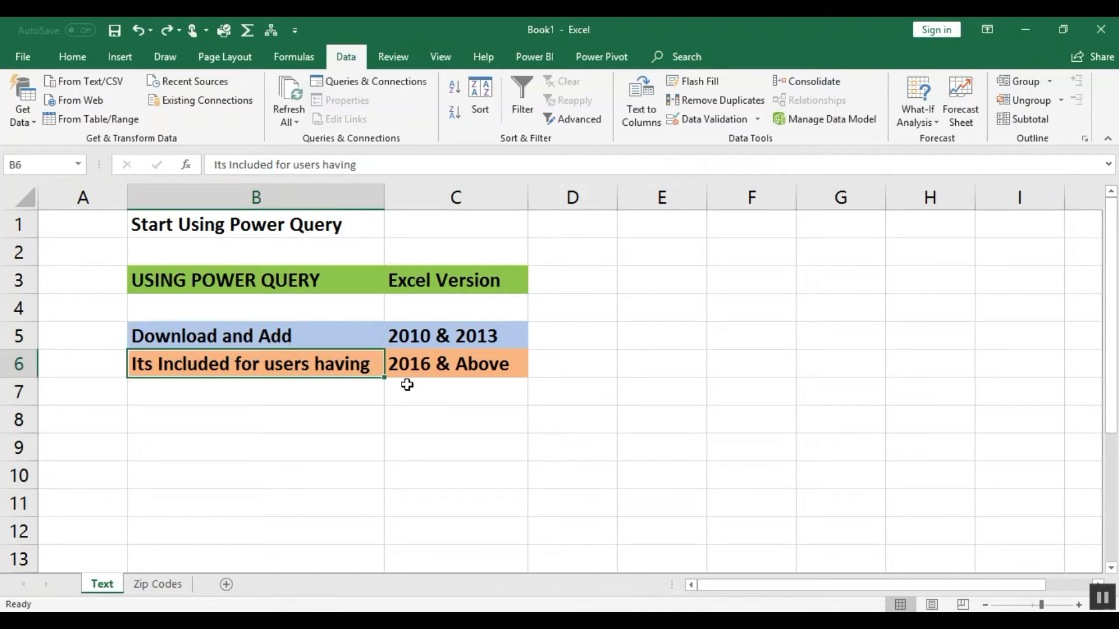
left_click(414, 367)
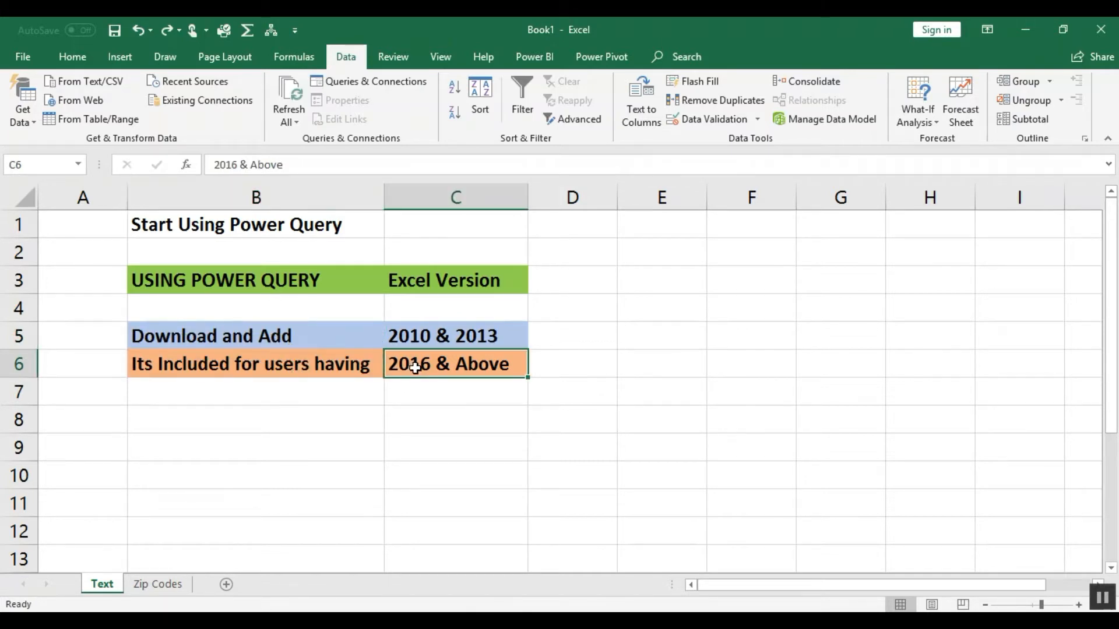
left_click(303, 367)
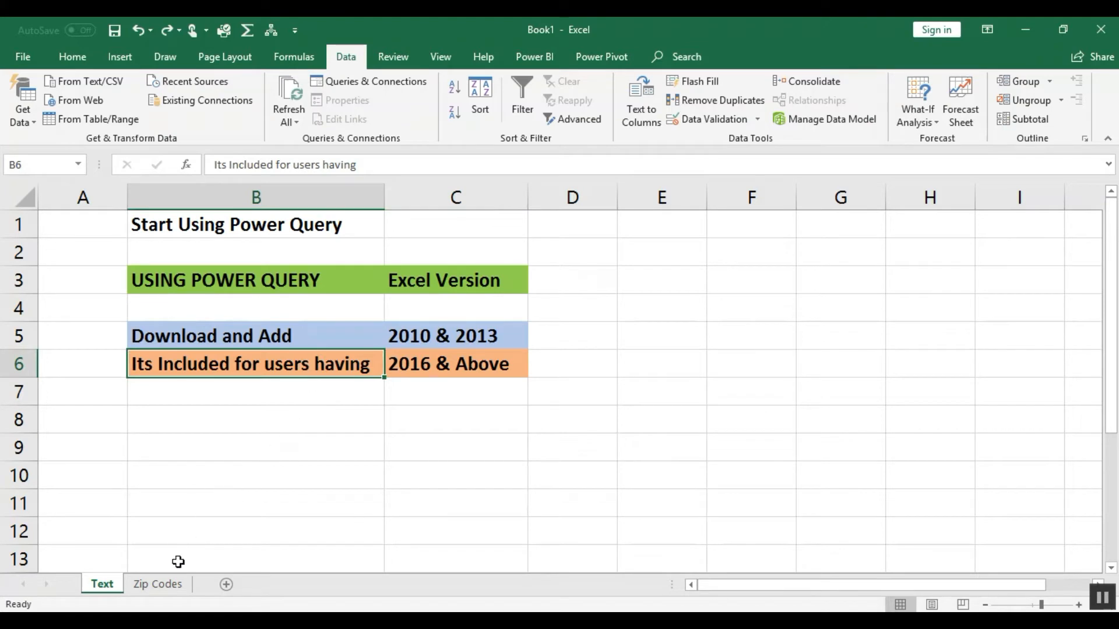
- Open the Zip Codes sheet and examine the Customers and Zip Codes columns of its table
left_click(170, 587)
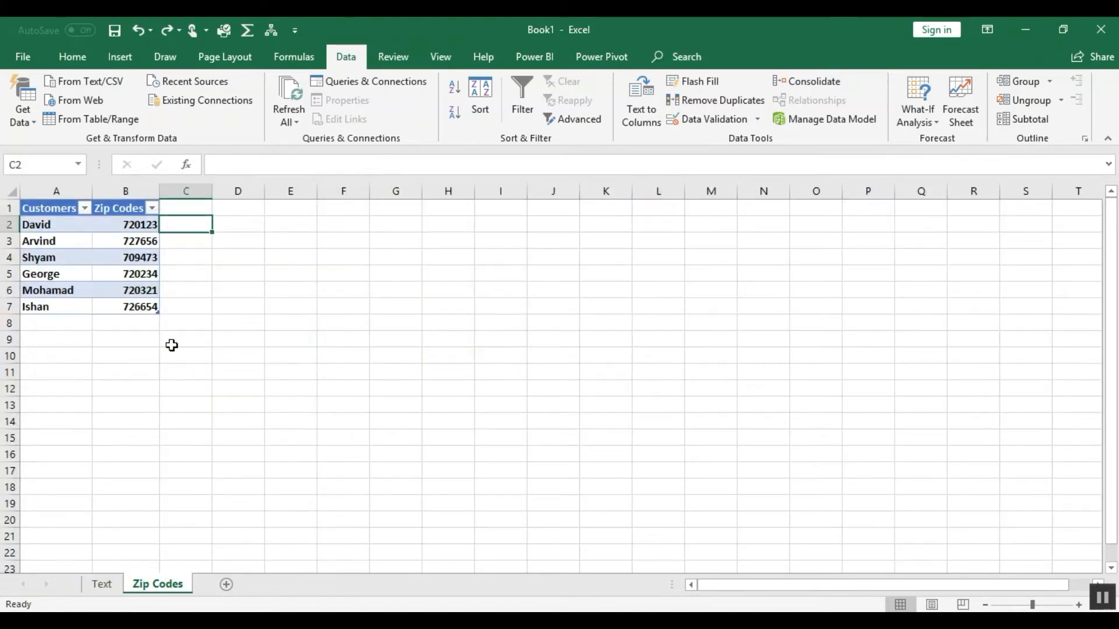
left_click(193, 277)
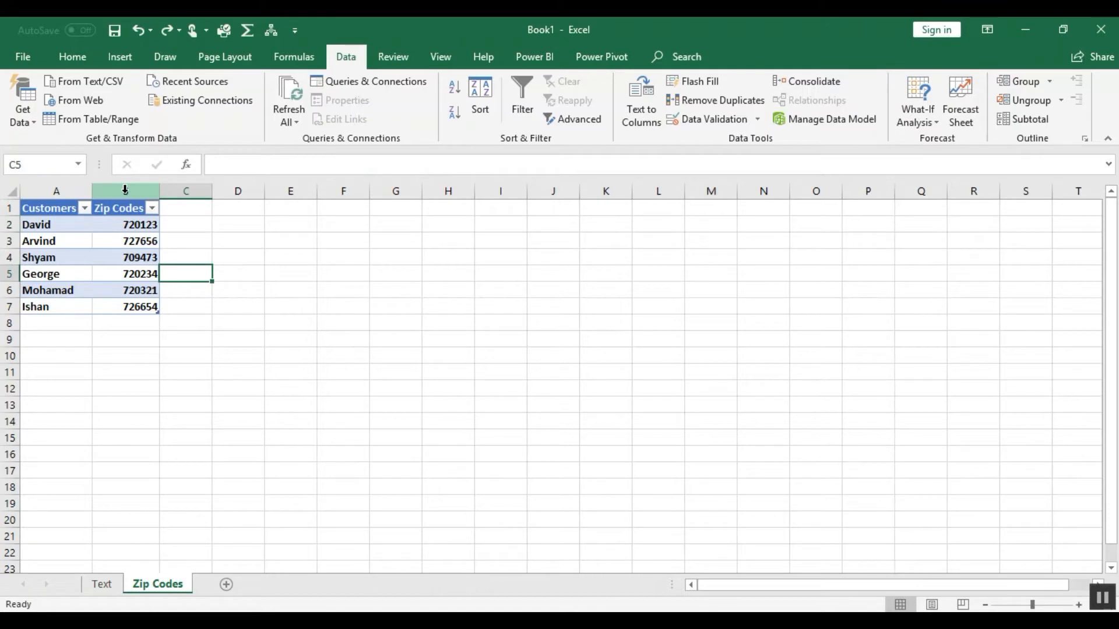
left_click(138, 255)
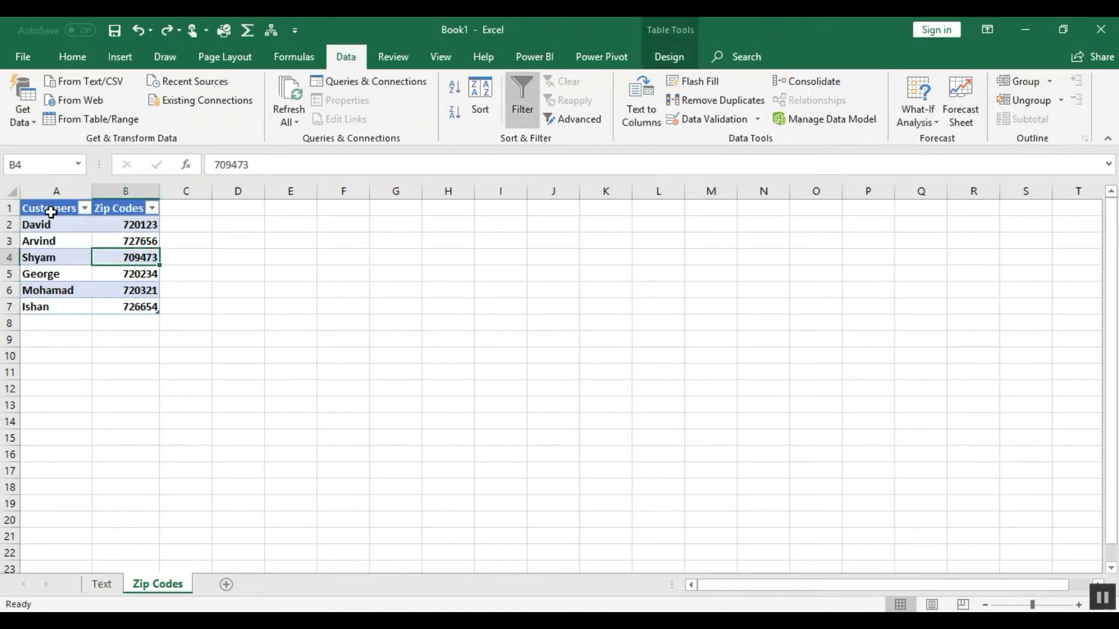
left_click_drag(47, 210, 54, 304)
left_click(122, 203)
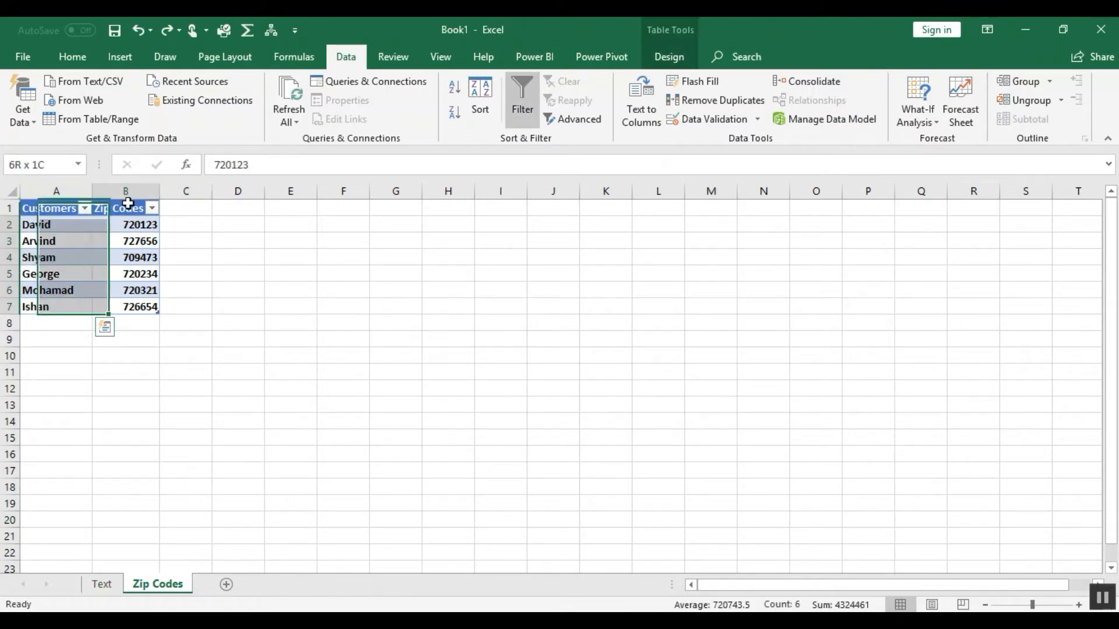
left_click(128, 245)
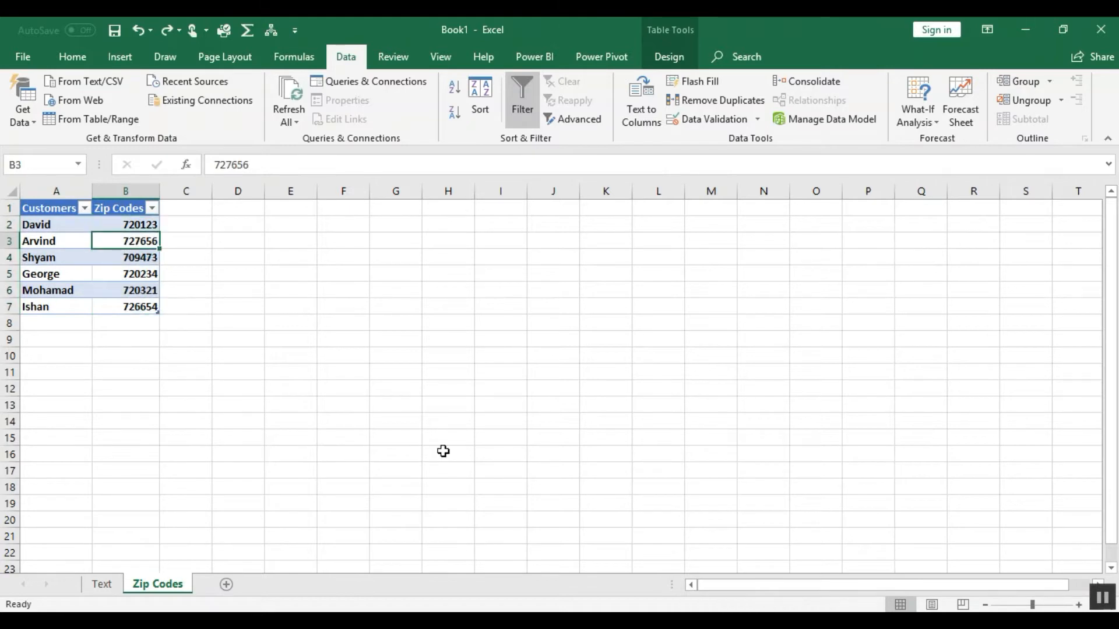
- Switch to the Notepad task note and read the zip code criteria for Local Customer, Regional Customer and Others
left_click(666, 620)
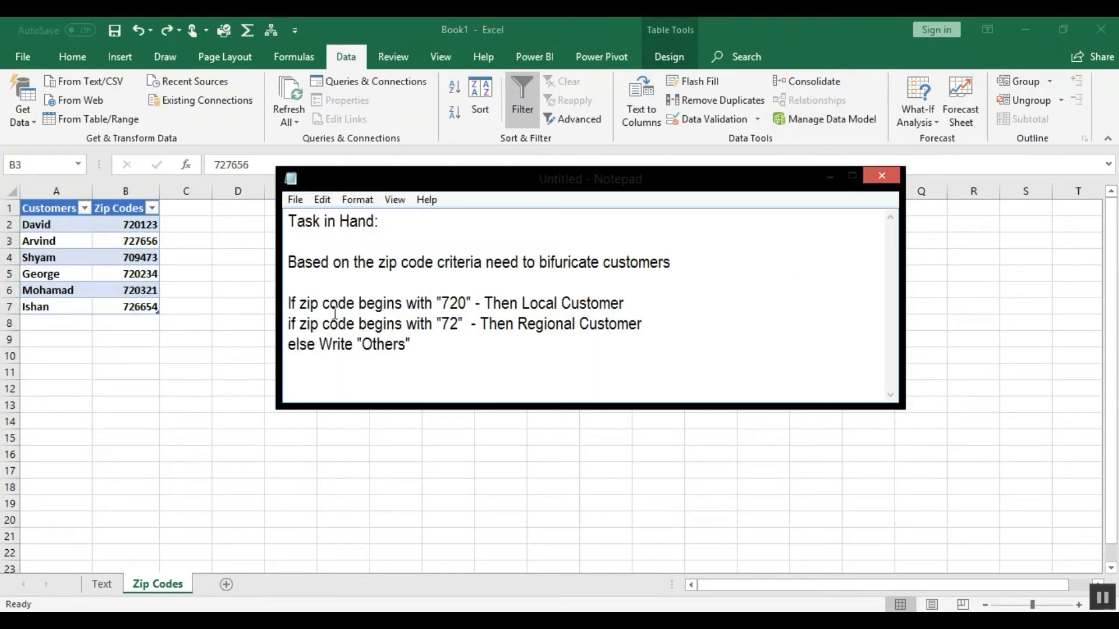
left_click_drag(296, 266, 473, 270)
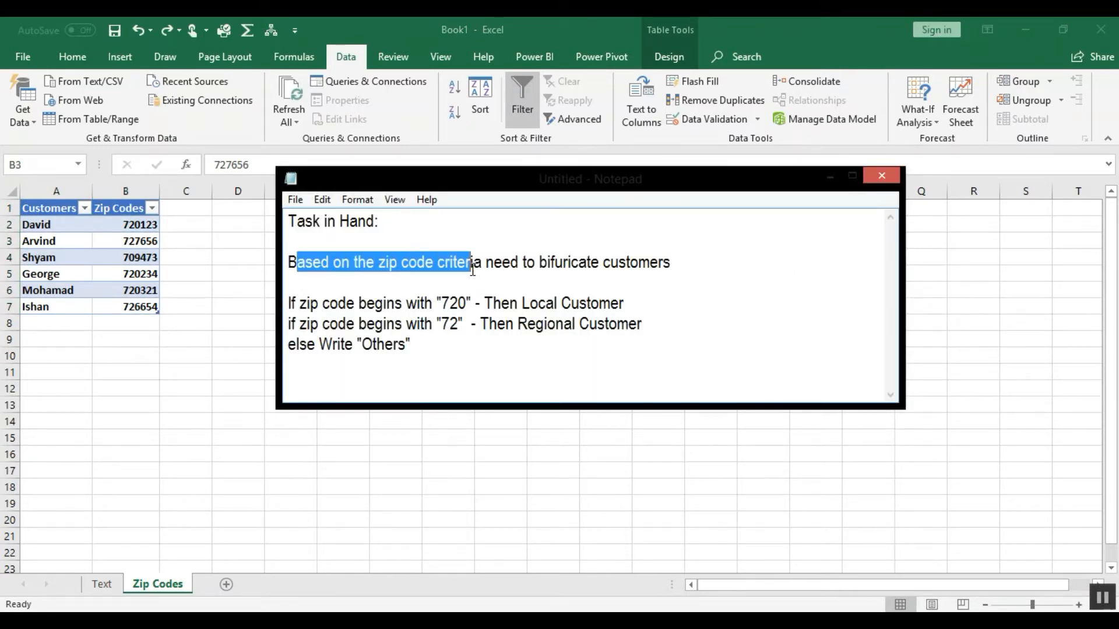
left_click(571, 263)
left_click(704, 264)
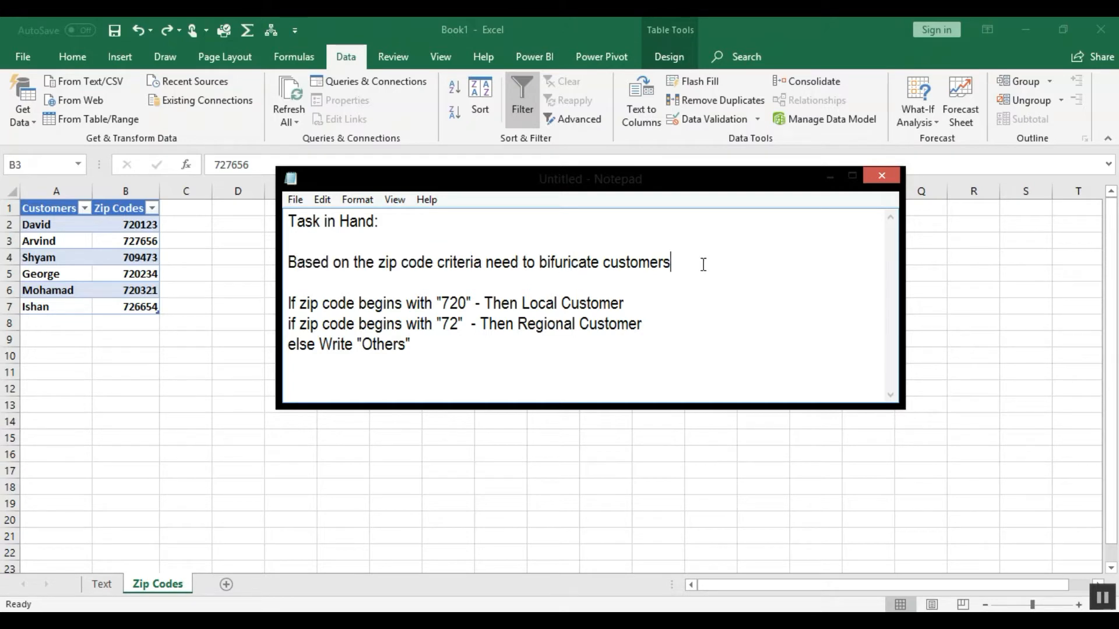
double_click(621, 303)
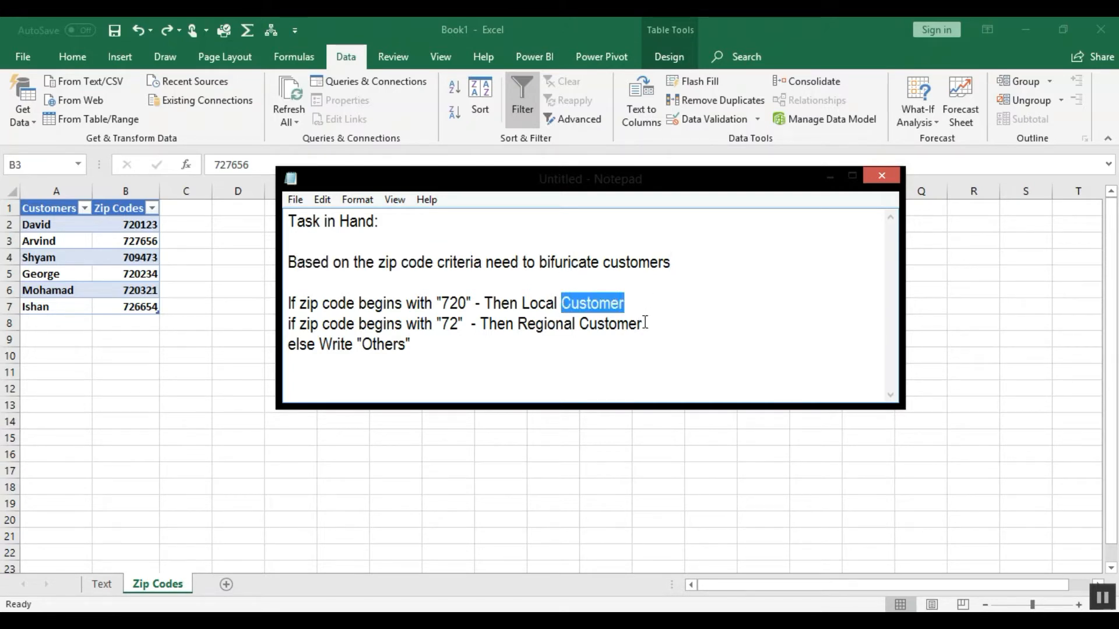
left_click_drag(644, 324, 514, 325)
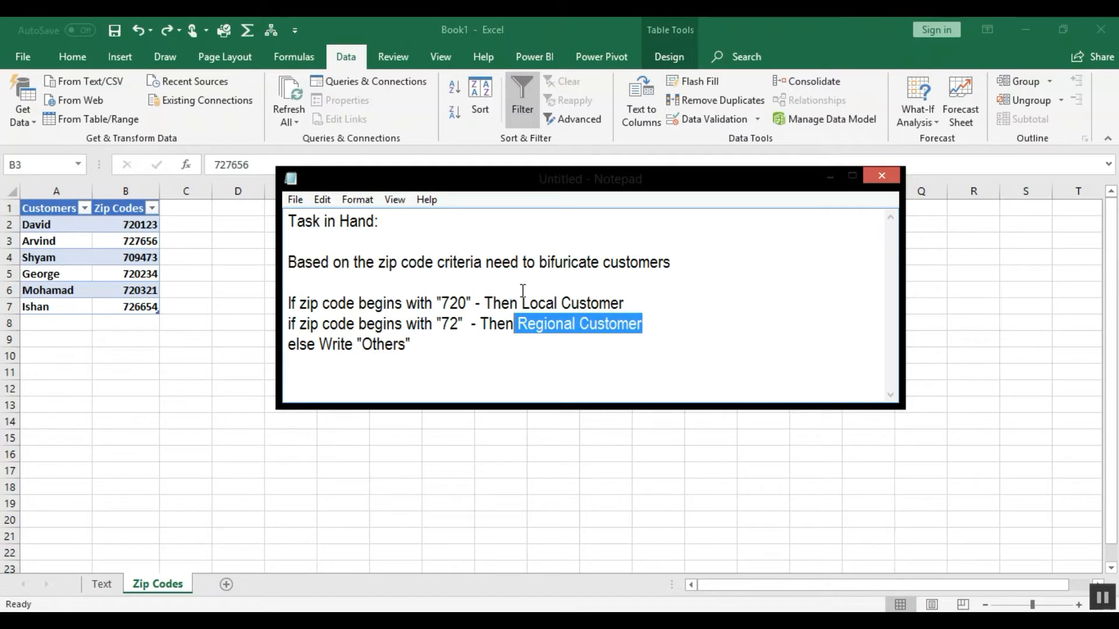
left_click_drag(413, 344, 363, 345)
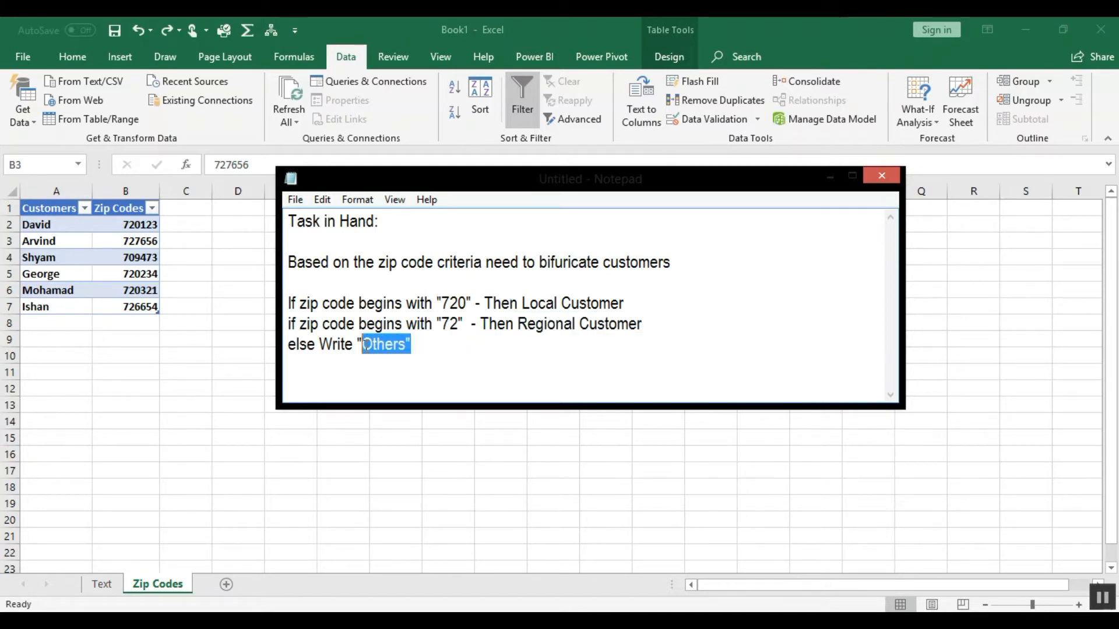
left_click(434, 355)
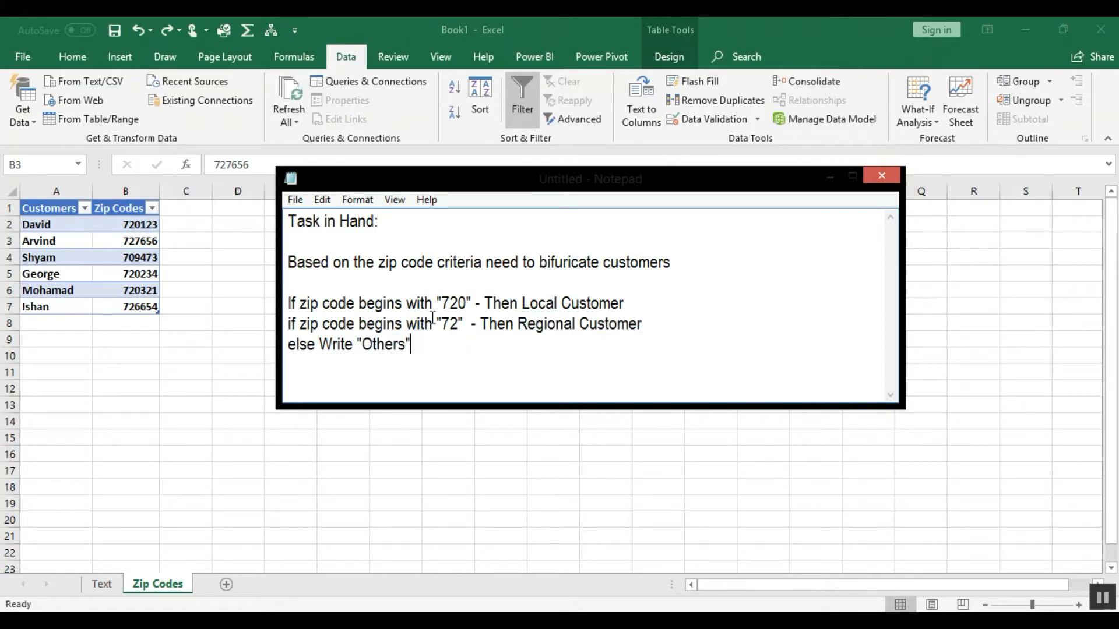
left_click_drag(442, 303, 457, 303)
left_click_drag(411, 345, 366, 350)
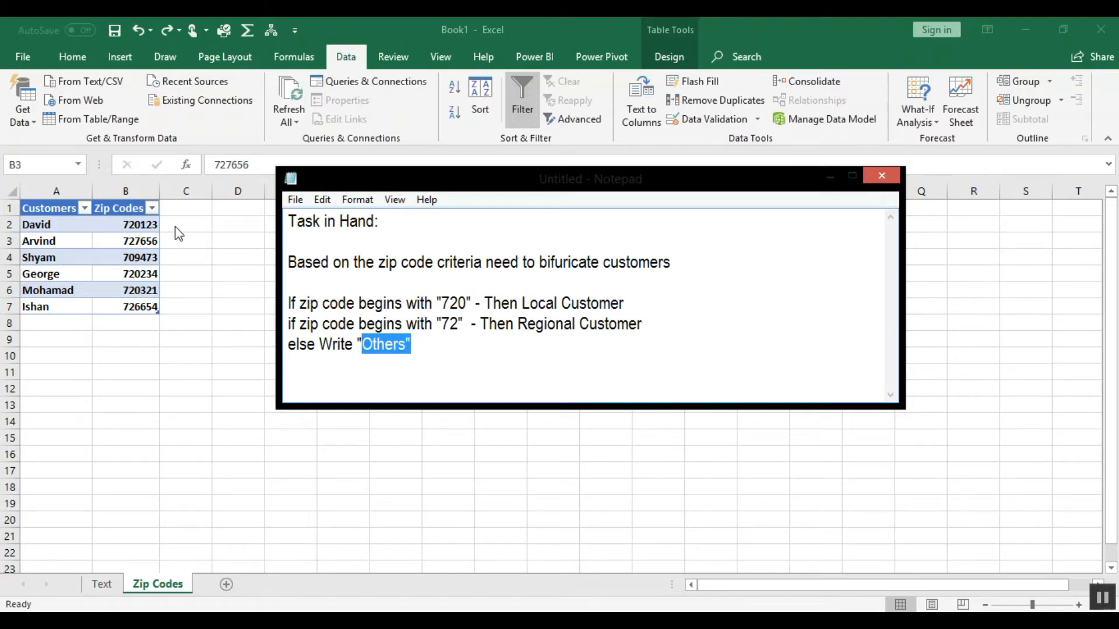
- Return to Excel, load the customer zip code table into the Power Query Editor, and maximize the editor window
key("alt+Tab")
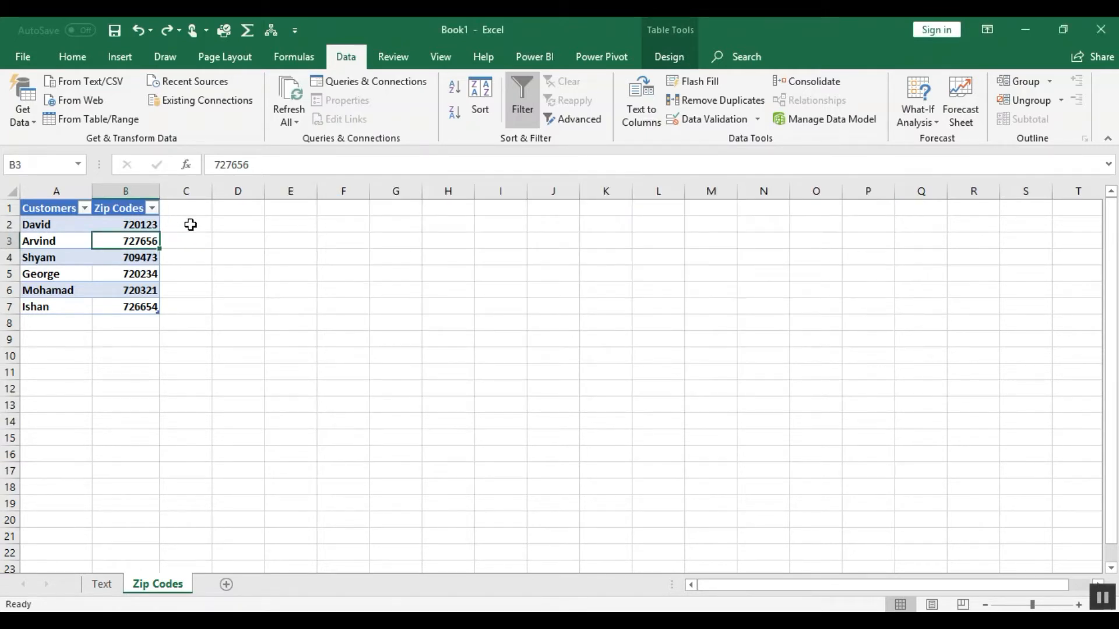
left_click(188, 224)
left_click(44, 207)
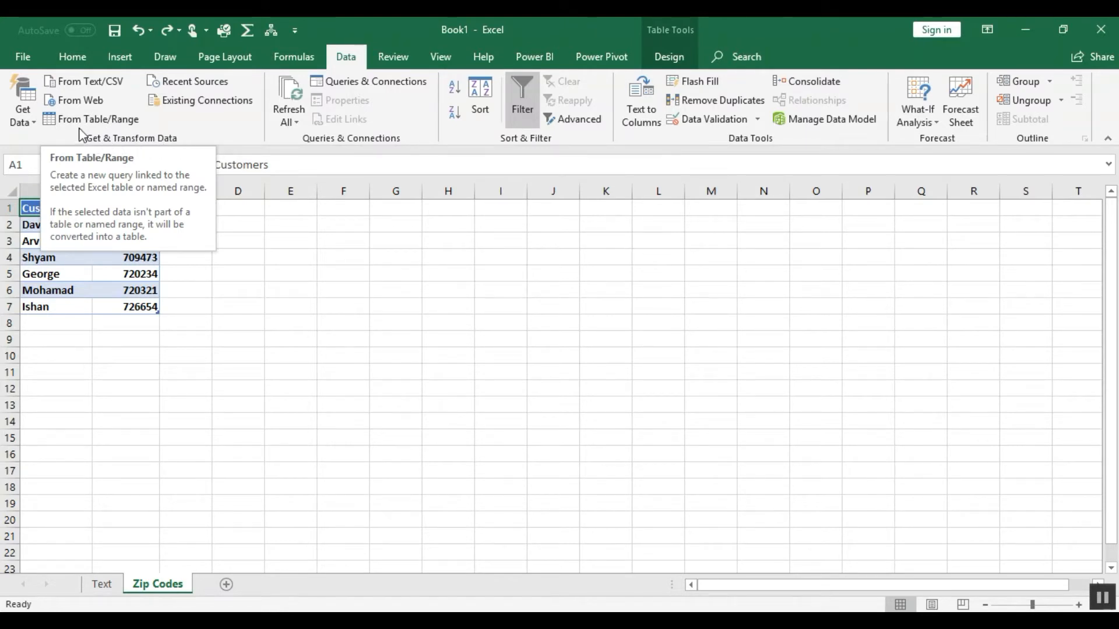
left_click(21, 211)
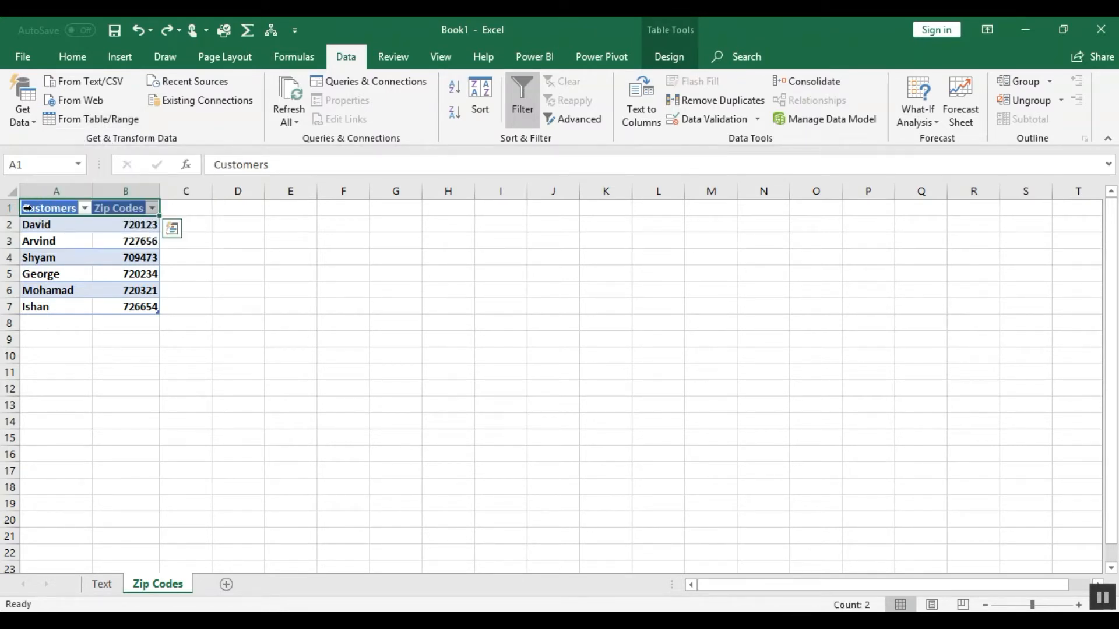
left_click(22, 210)
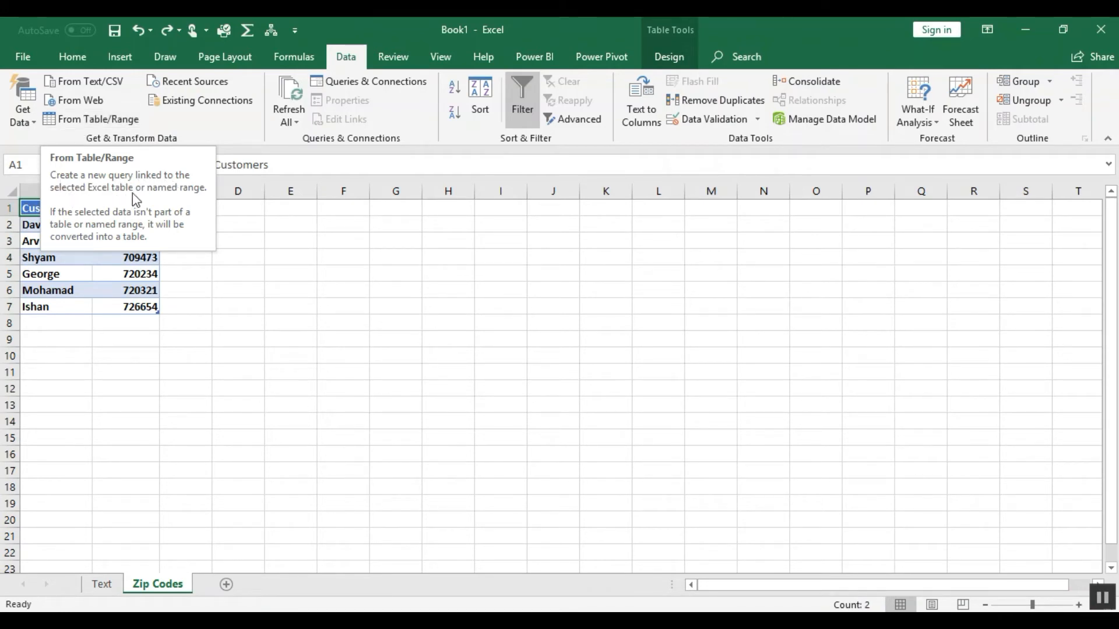
left_click(87, 121)
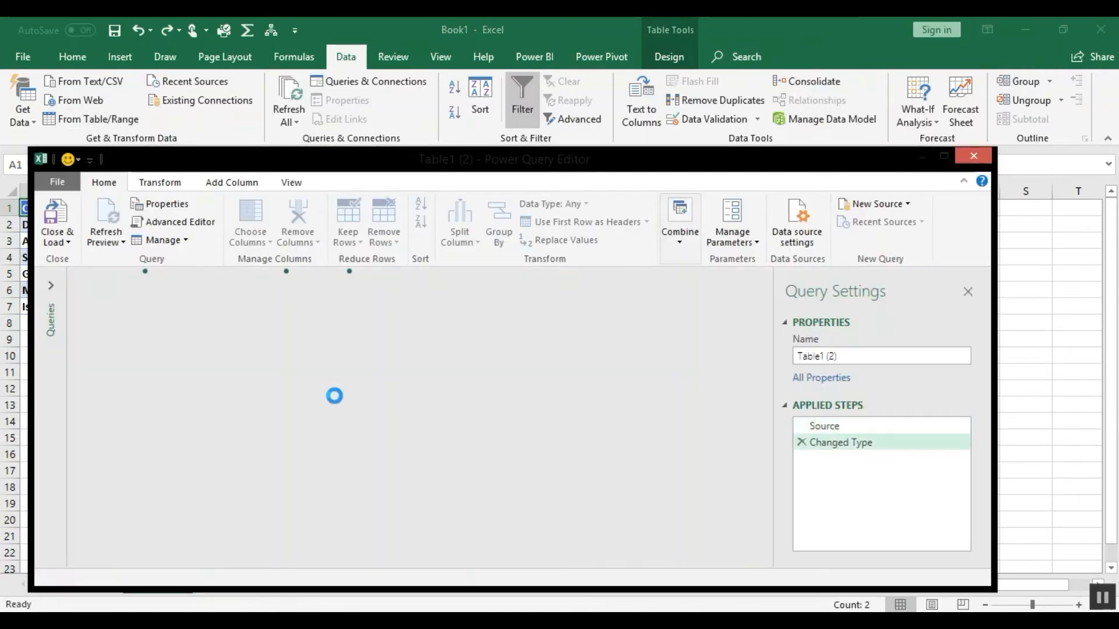
double_click(536, 163)
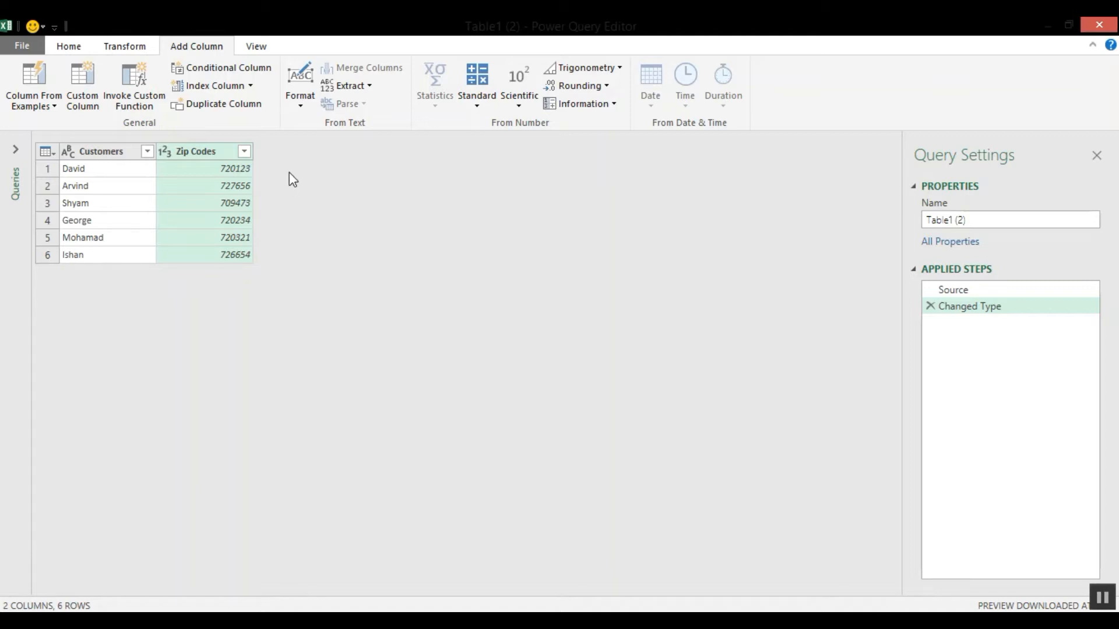
- Start a conditional column named Customer Category with its first condition based on the Zip Codes column
left_click(125, 47)
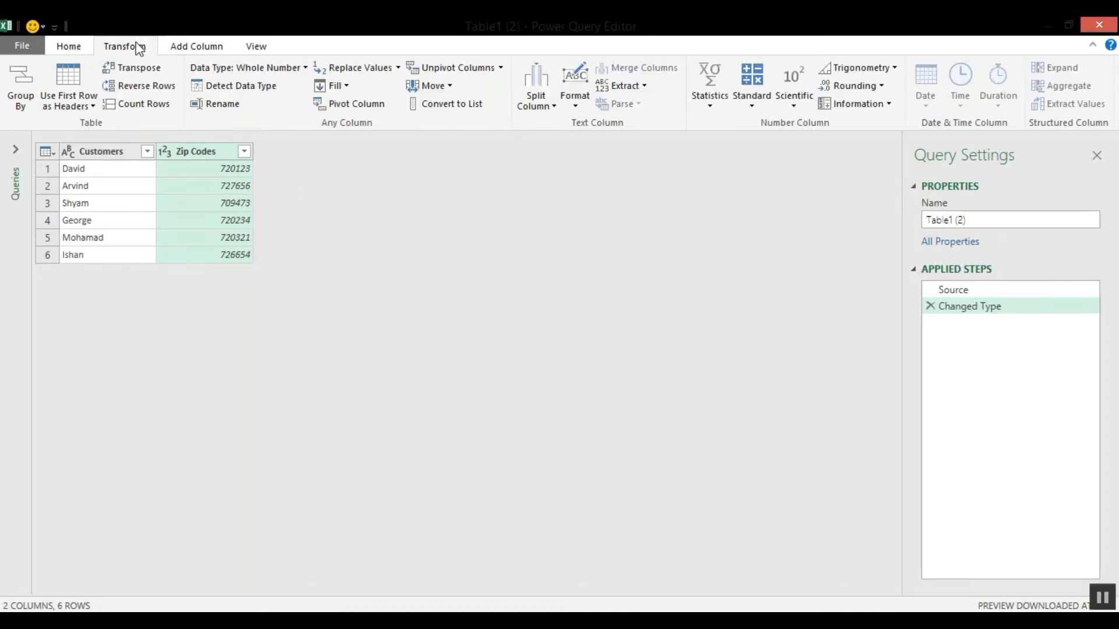
left_click(203, 47)
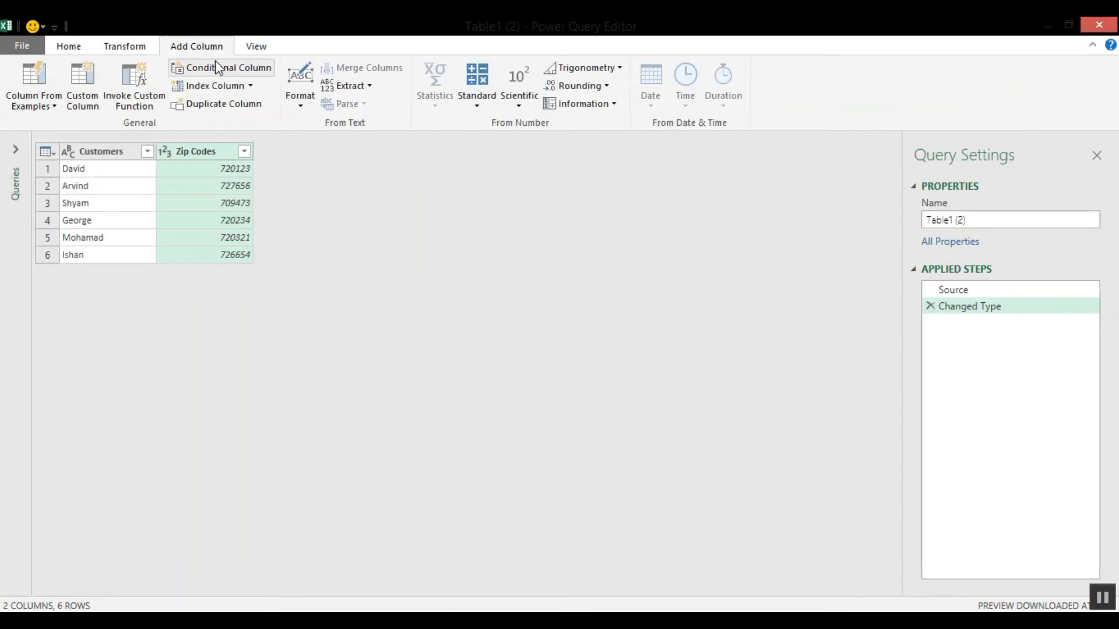
left_click(220, 69)
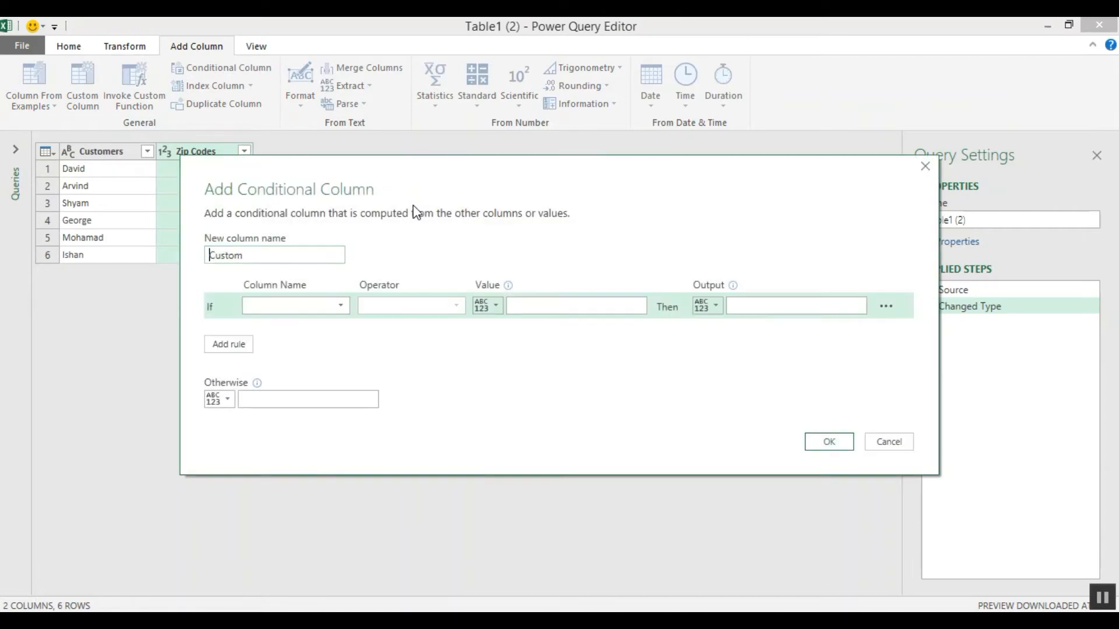
left_click_drag(271, 261, 190, 259)
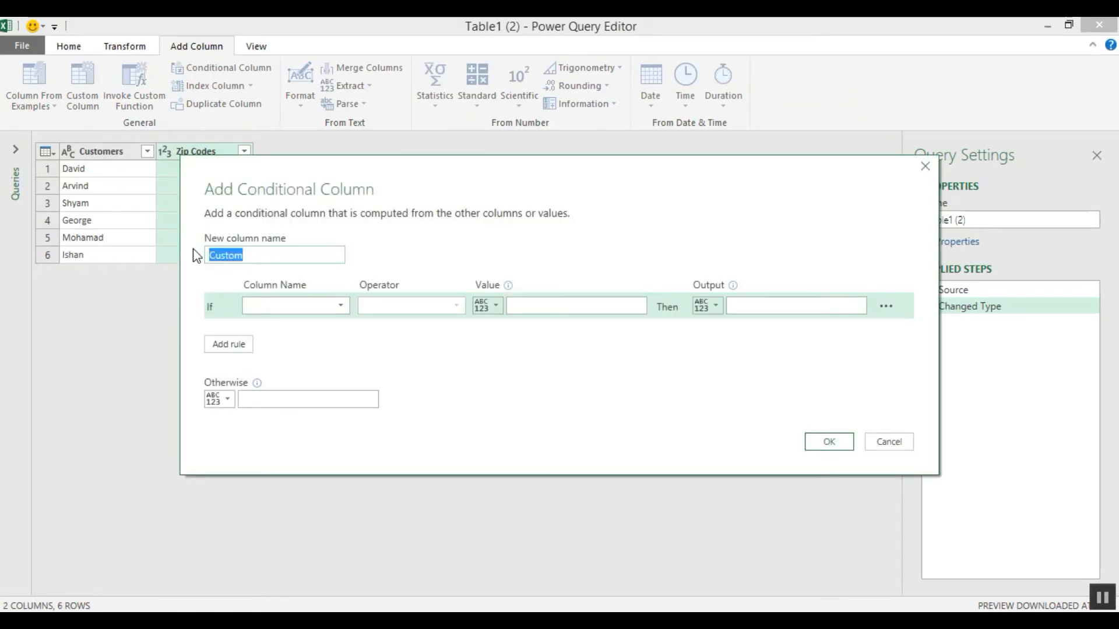
type("Cus")
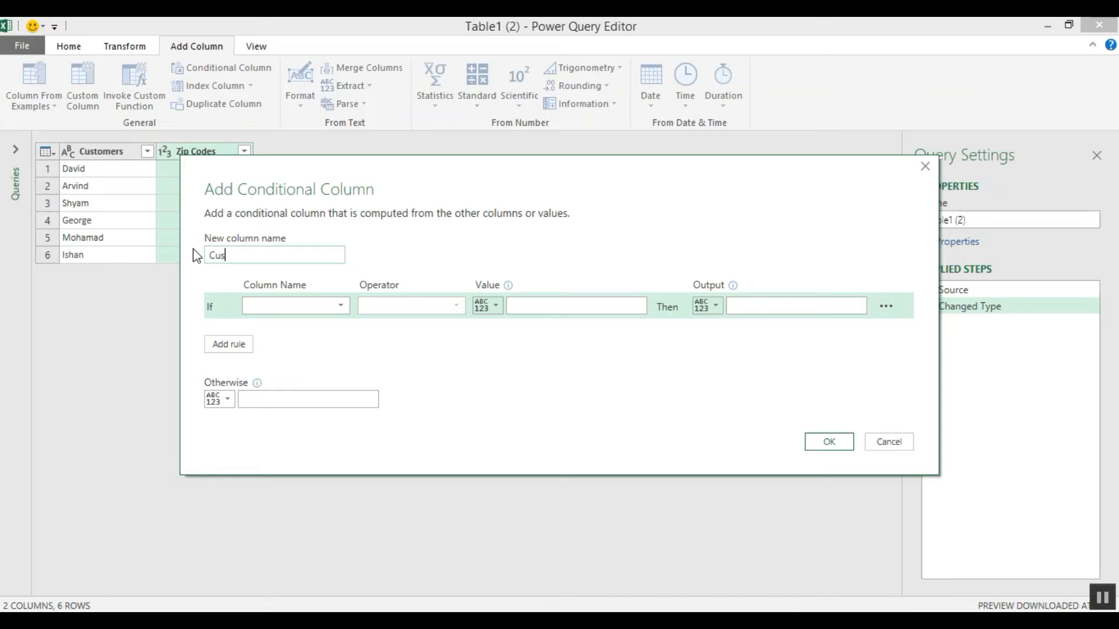
type("tomer Category")
left_click(285, 304)
left_click(296, 340)
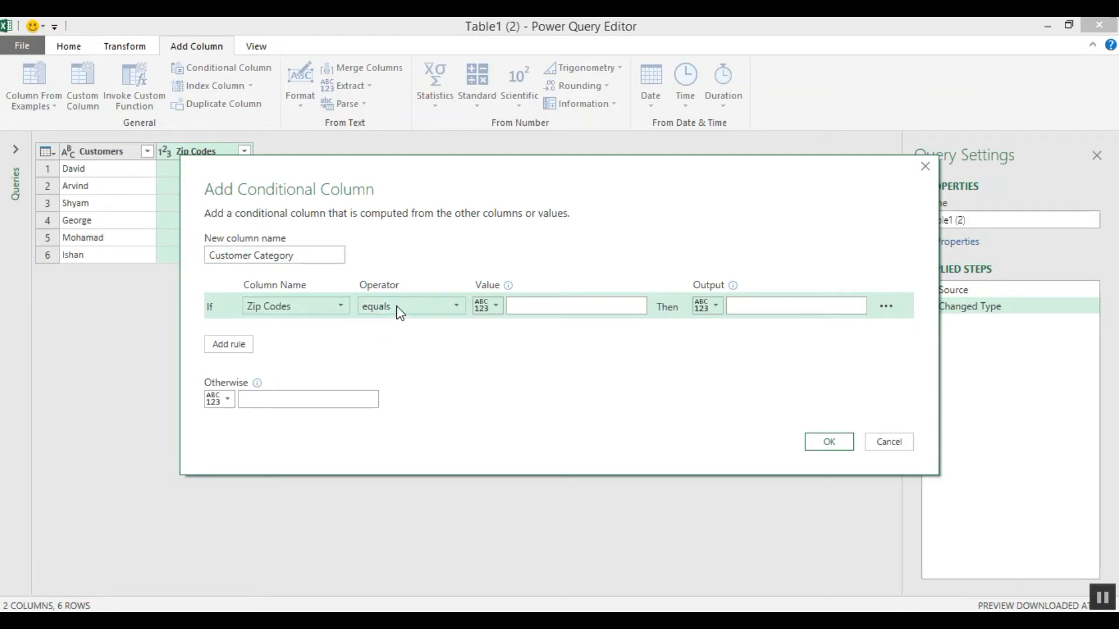
- Check which comparison operators the Zip Codes condition offers, and switch to Notepad to compare them with the task criteria
left_click(399, 309)
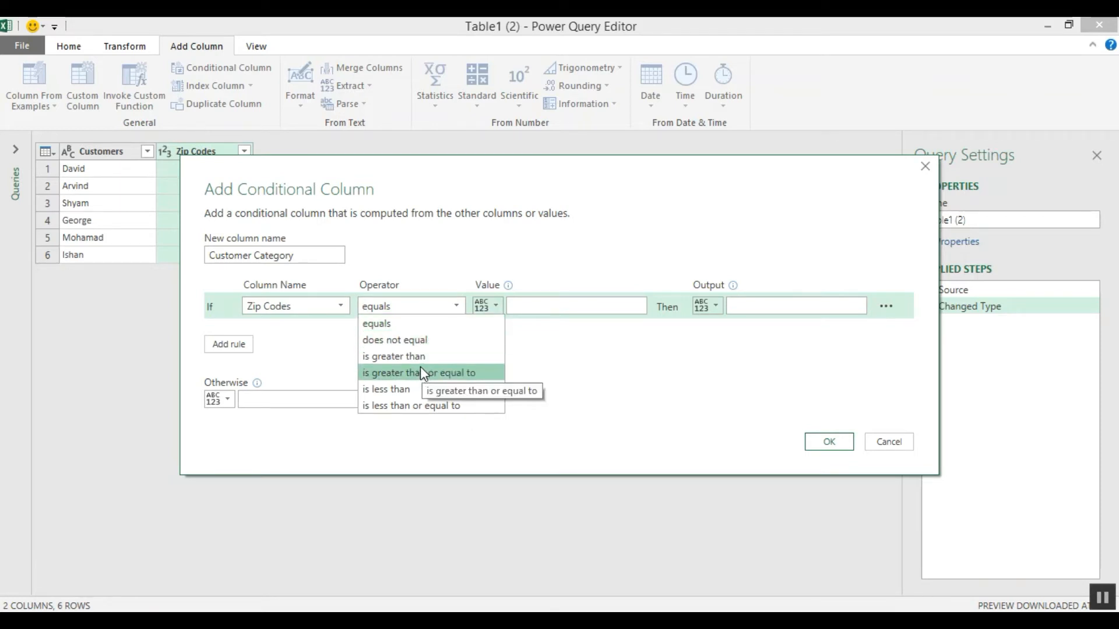
left_click(591, 378)
left_click(417, 310)
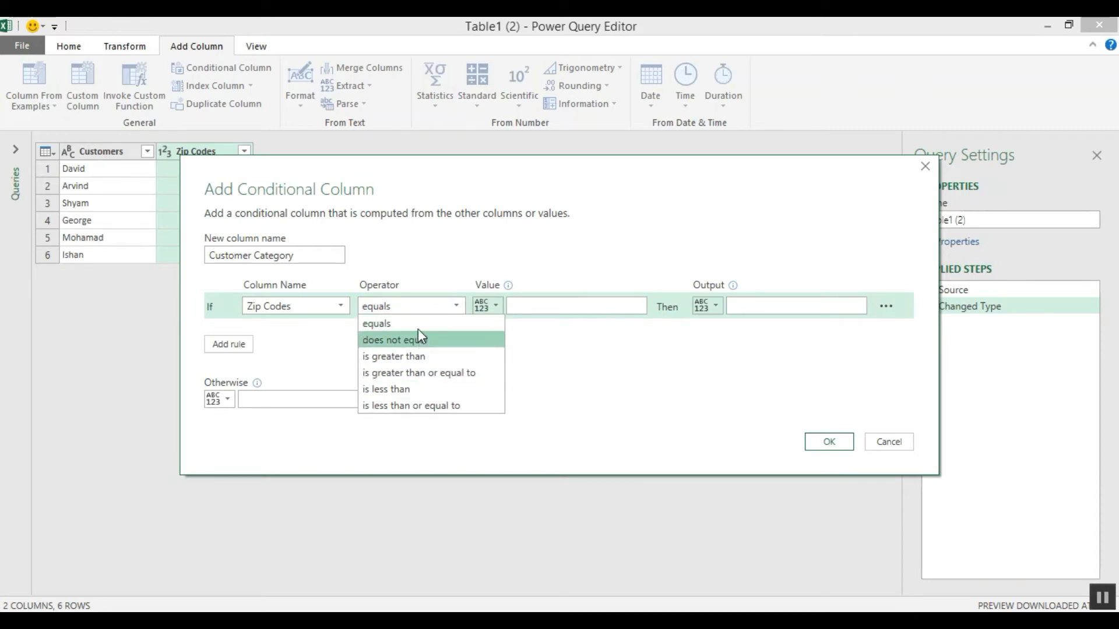
left_click(302, 345)
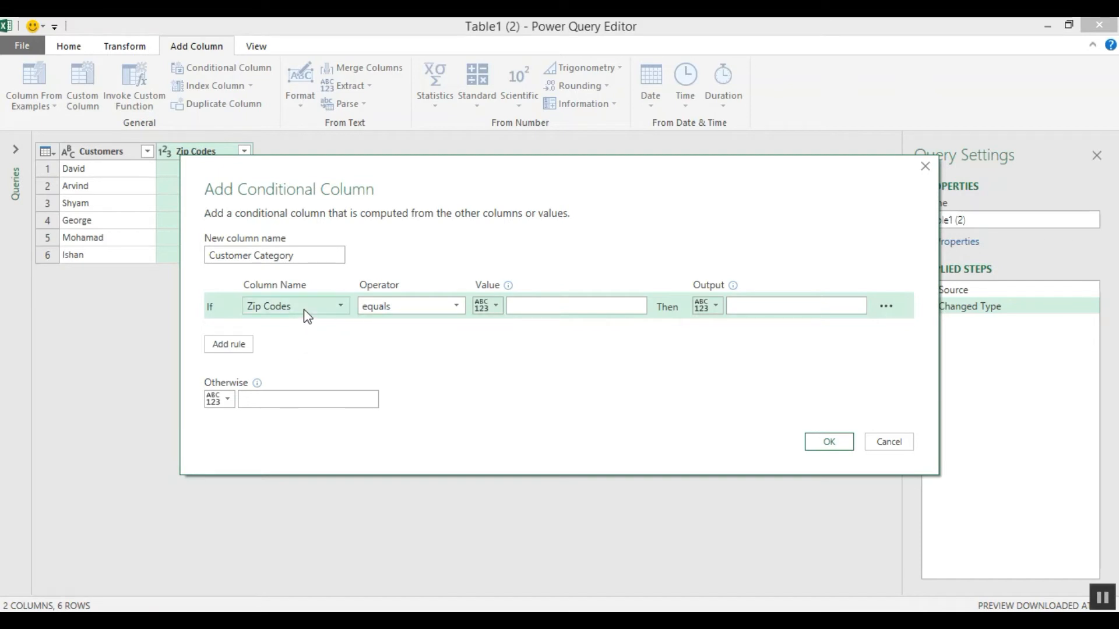
key("alt+Tab")
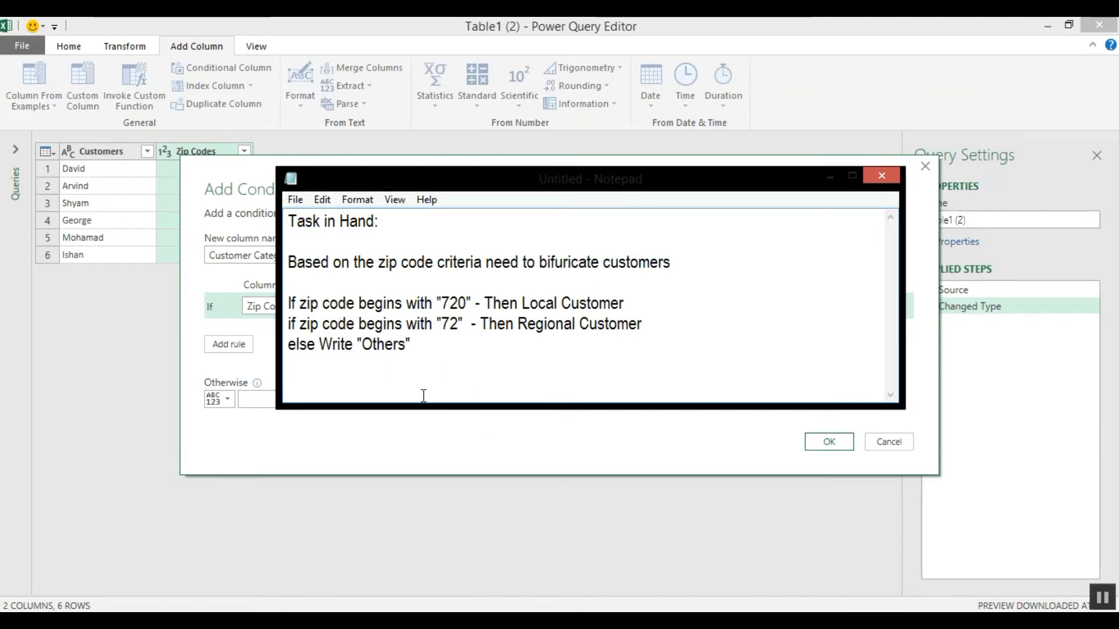
- Return to the Power Query Editor, recheck the operators offered for Zip Codes, and cancel the unfinished conditional column
left_click(444, 449)
left_click(407, 307)
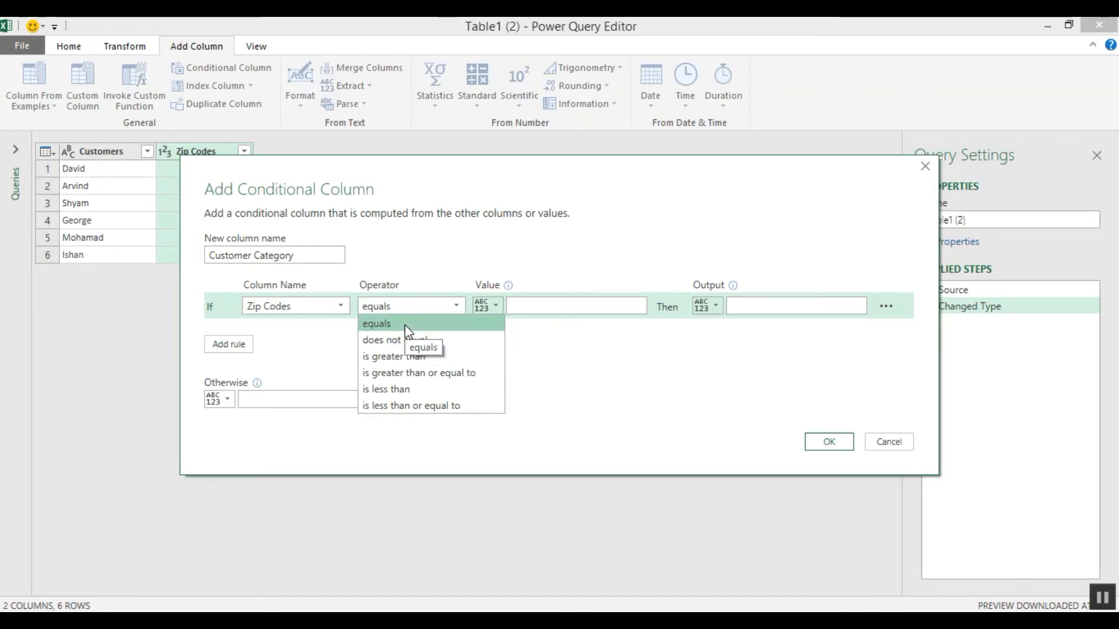
left_click(548, 250)
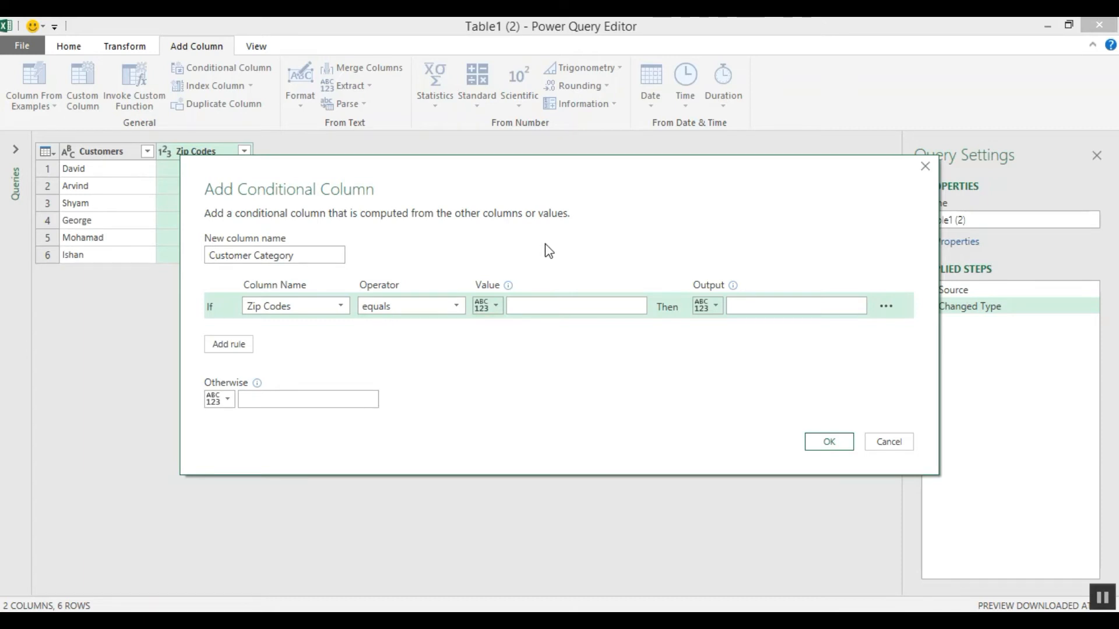
left_click(548, 307)
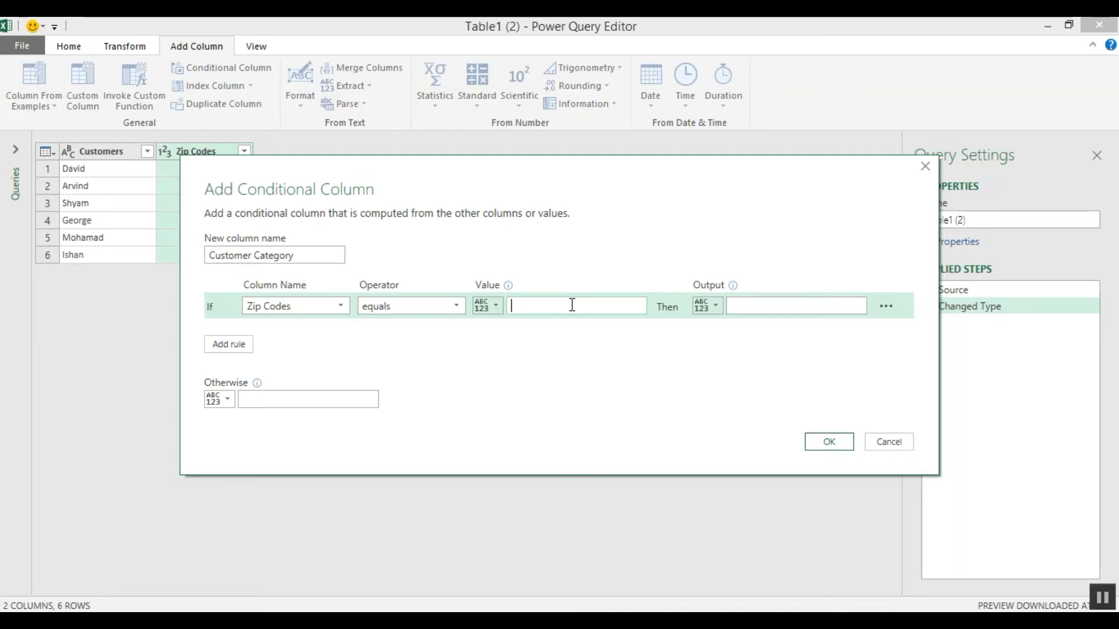
left_click(409, 306)
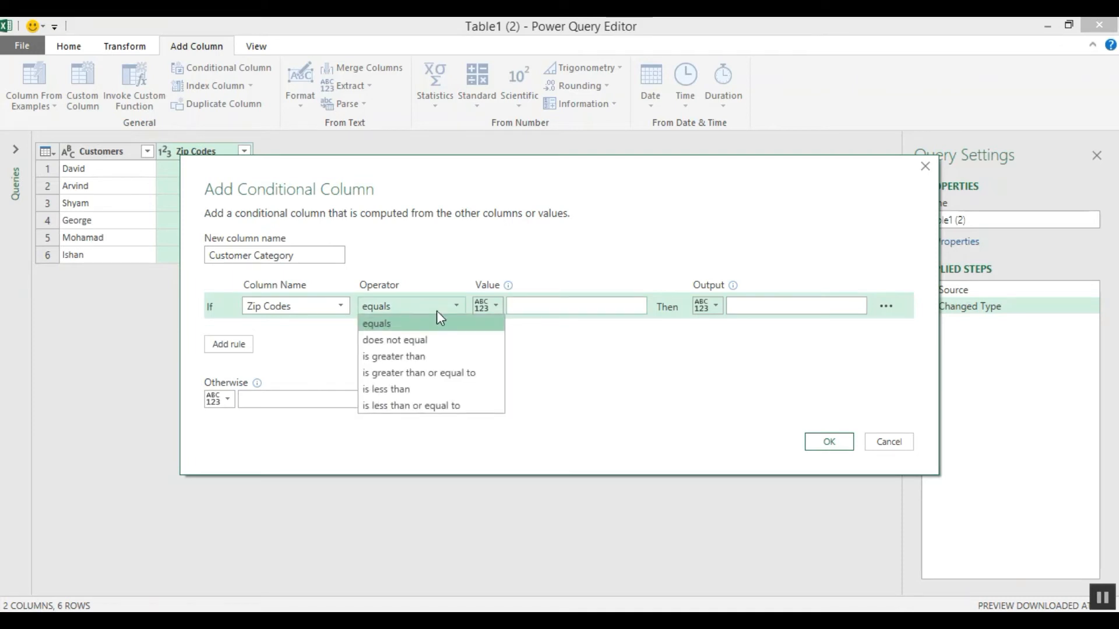
left_click(436, 310)
left_click(893, 448)
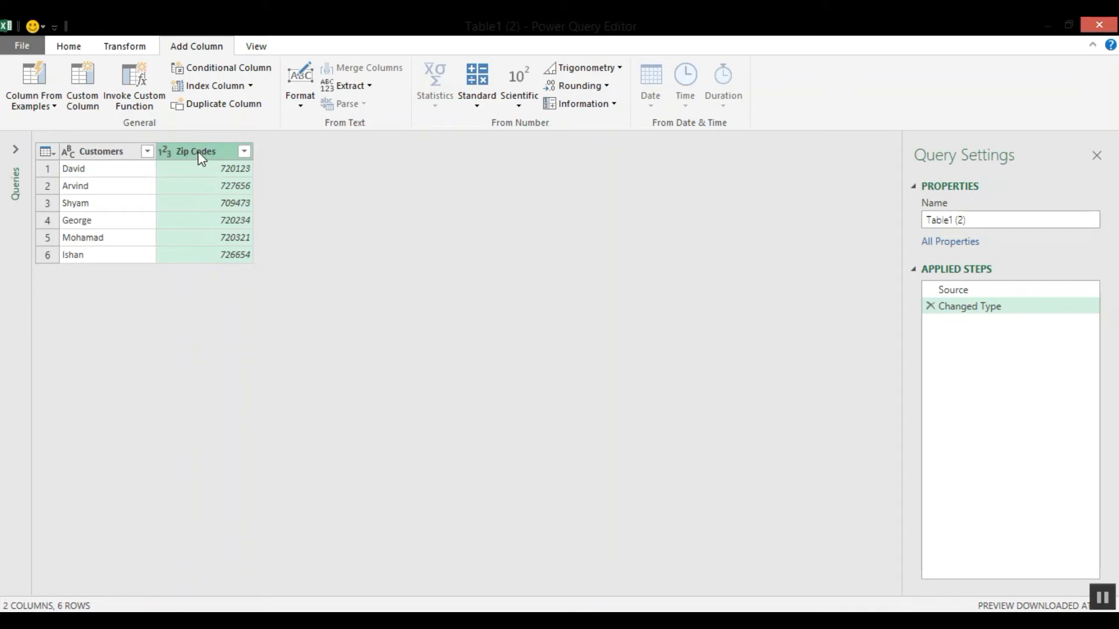
- Change the Zip Codes column's data type to Text, replacing the current type conversion
left_click(165, 153)
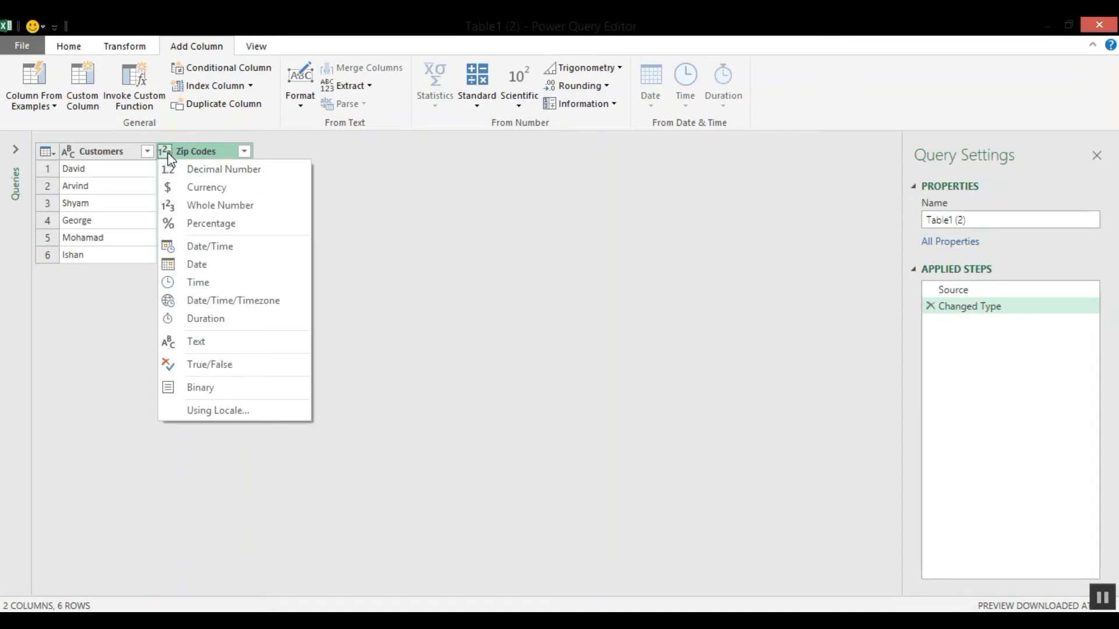
left_click(225, 347)
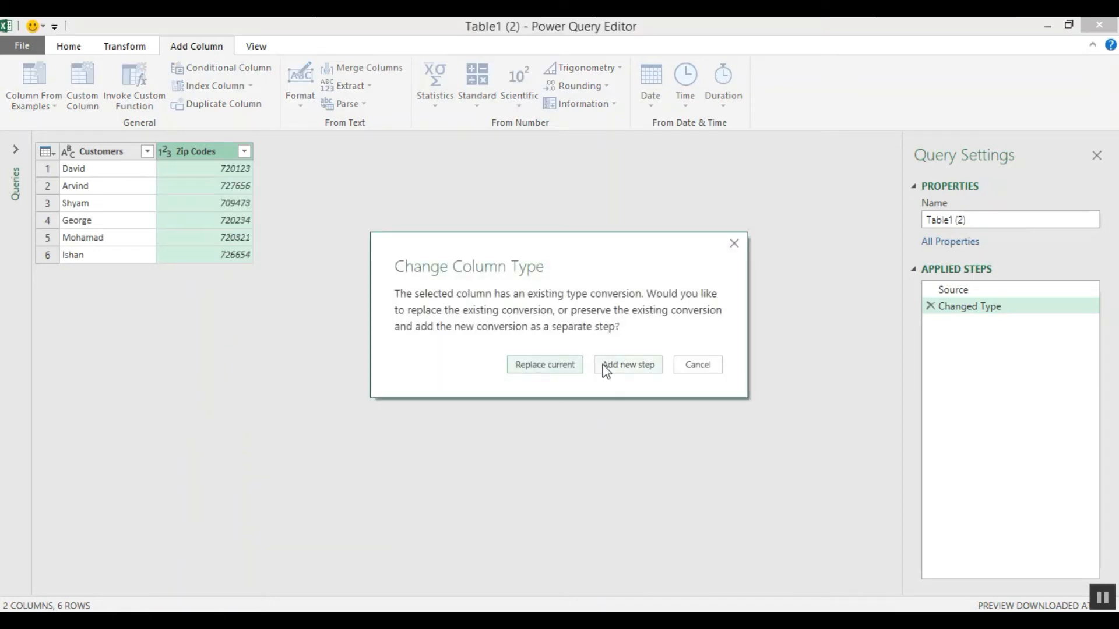
left_click(546, 366)
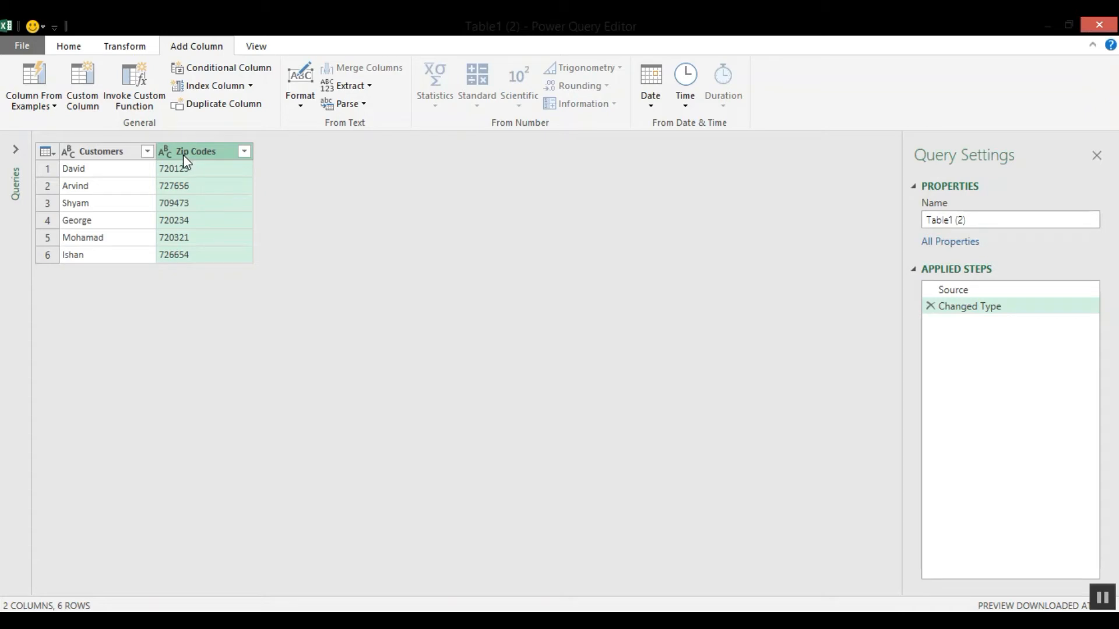
- Start a new conditional column named Customer Category and base its first condition on the Zip Codes column
left_click(214, 68)
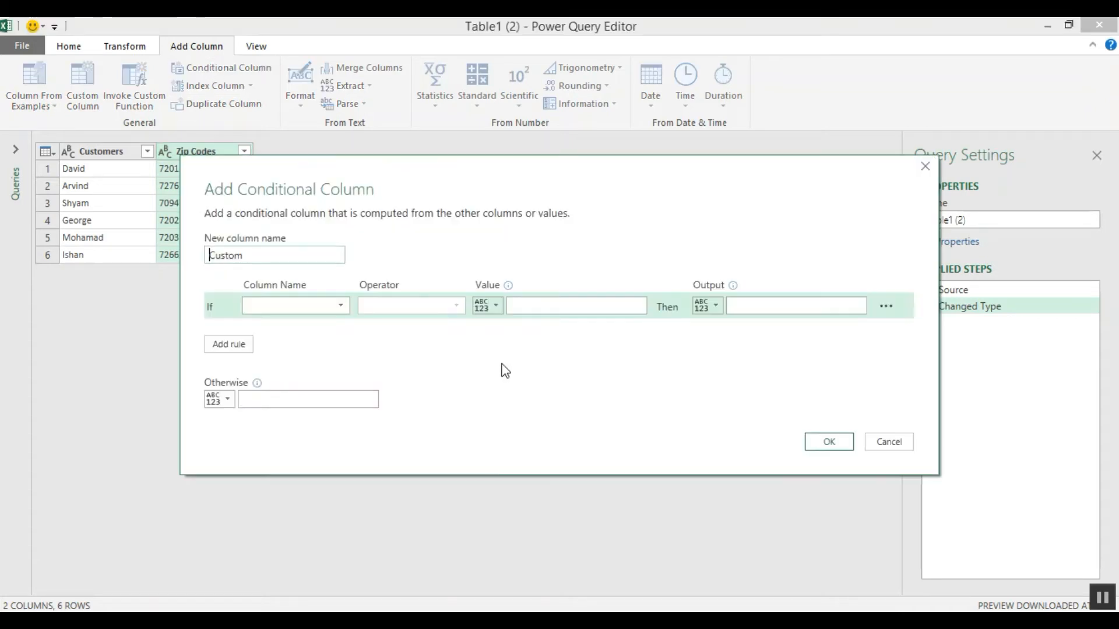
left_click_drag(279, 255, 183, 266)
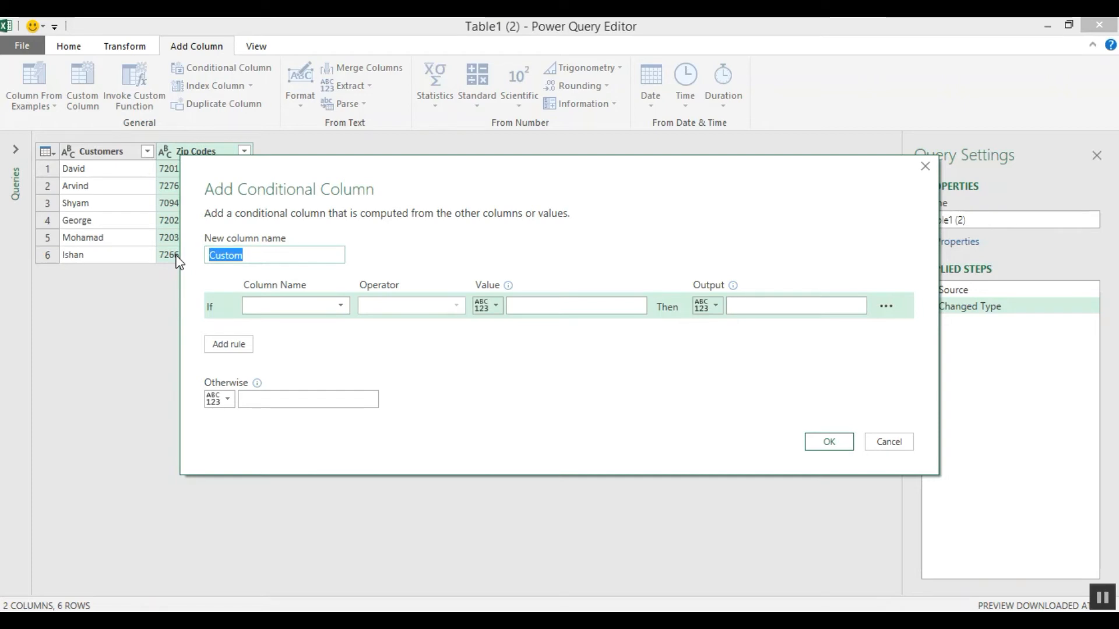
type("Customer Category")
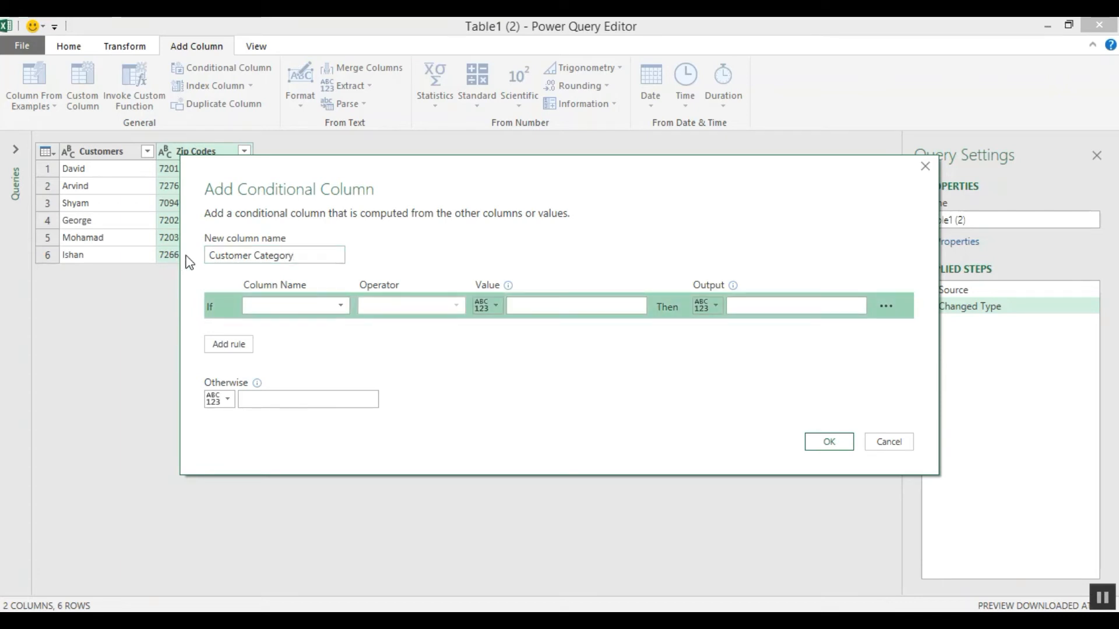
left_click(319, 308)
left_click(301, 337)
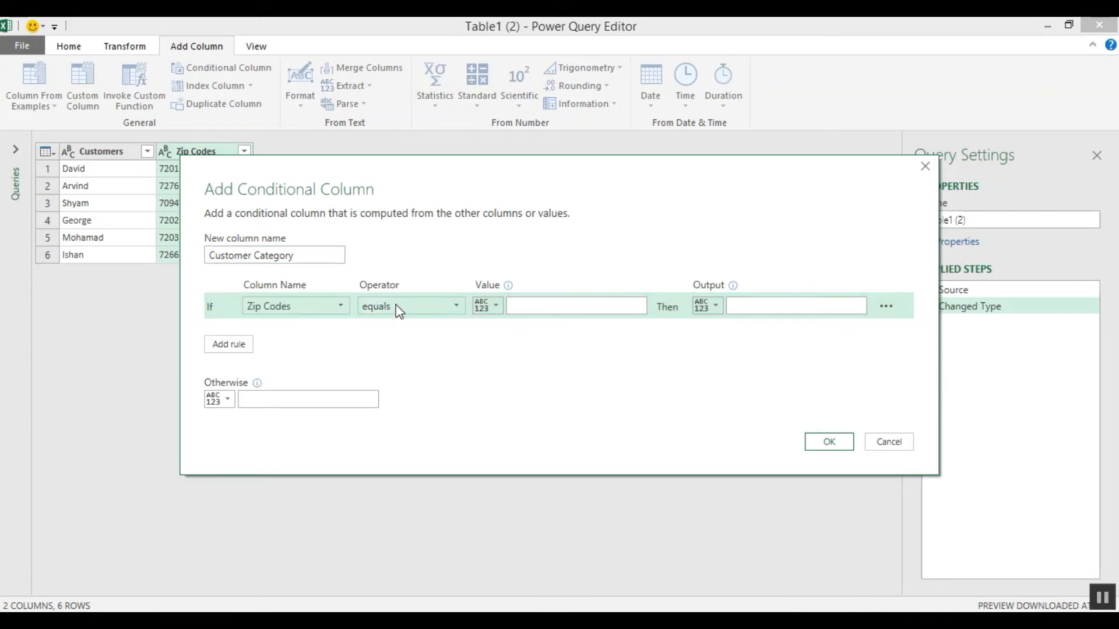
- Set the first condition to output Local Customer when the zip code begins with 720
left_click(397, 305)
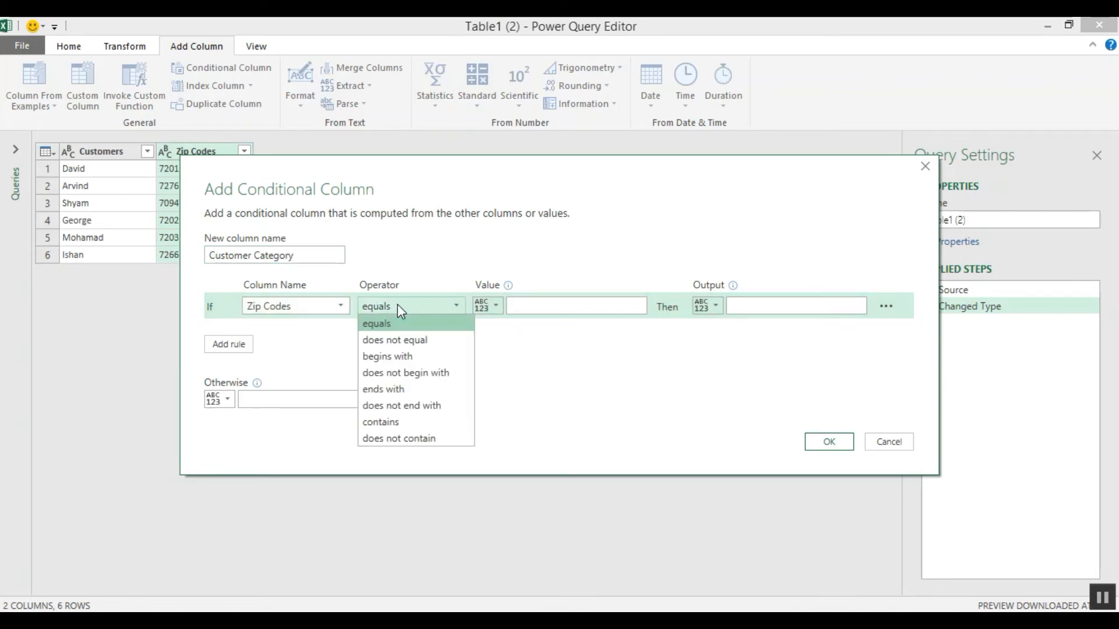
left_click(407, 355)
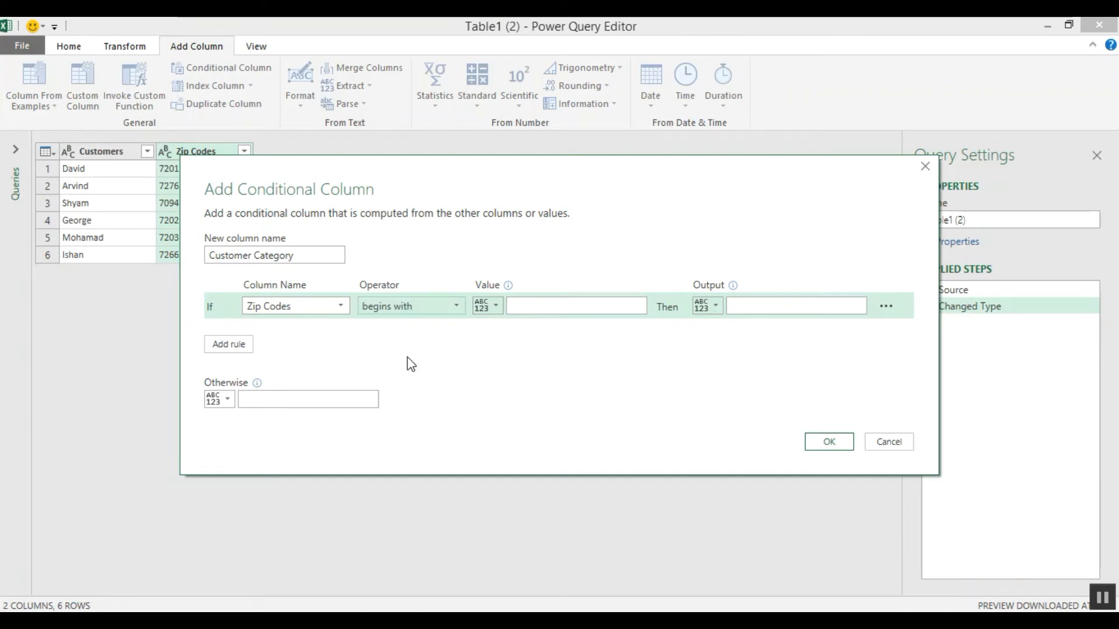
left_click(602, 308)
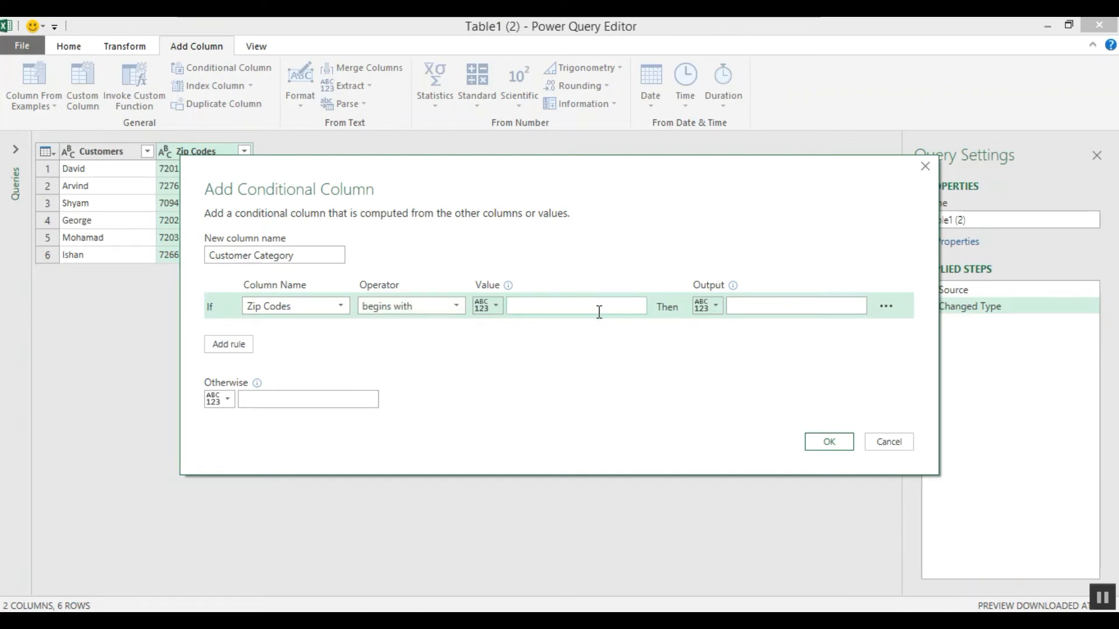
type("720")
left_click(745, 309)
type("Local C")
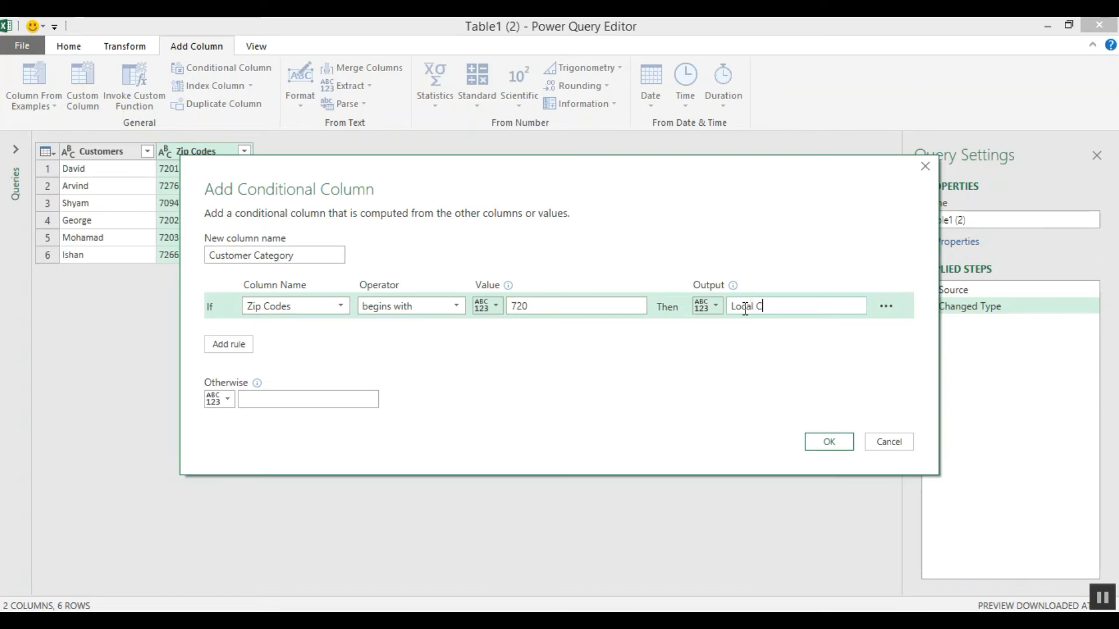
type("ustomer")
- Add a second rule that outputs Regional Customer when Zip Codes begins with 72
left_click(229, 345)
left_click(269, 338)
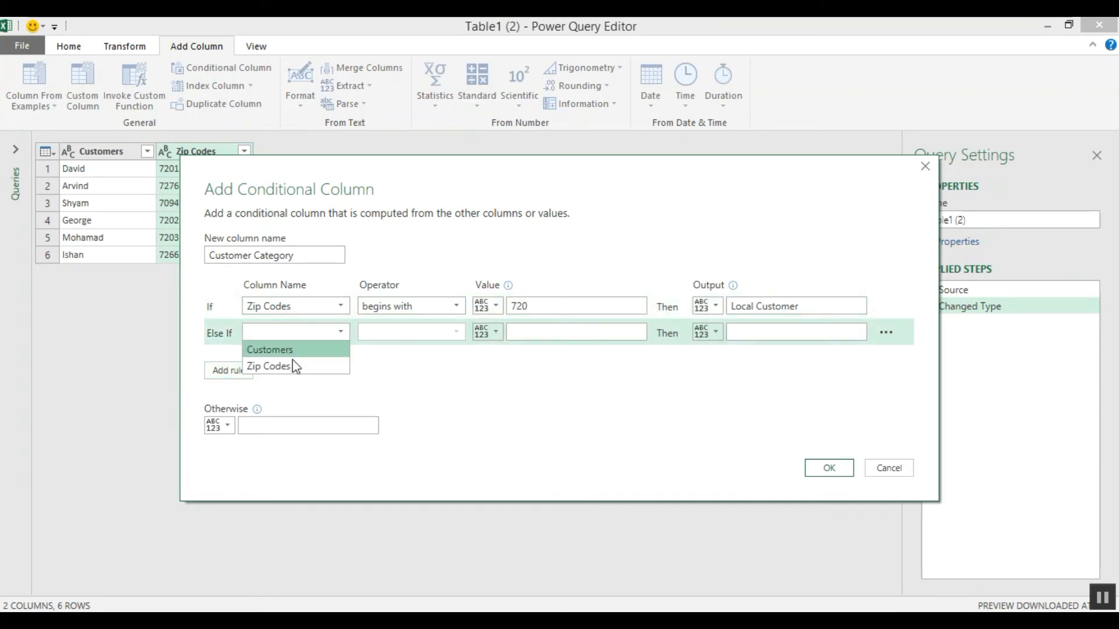
left_click(295, 364)
left_click(417, 332)
left_click(417, 383)
left_click(557, 330)
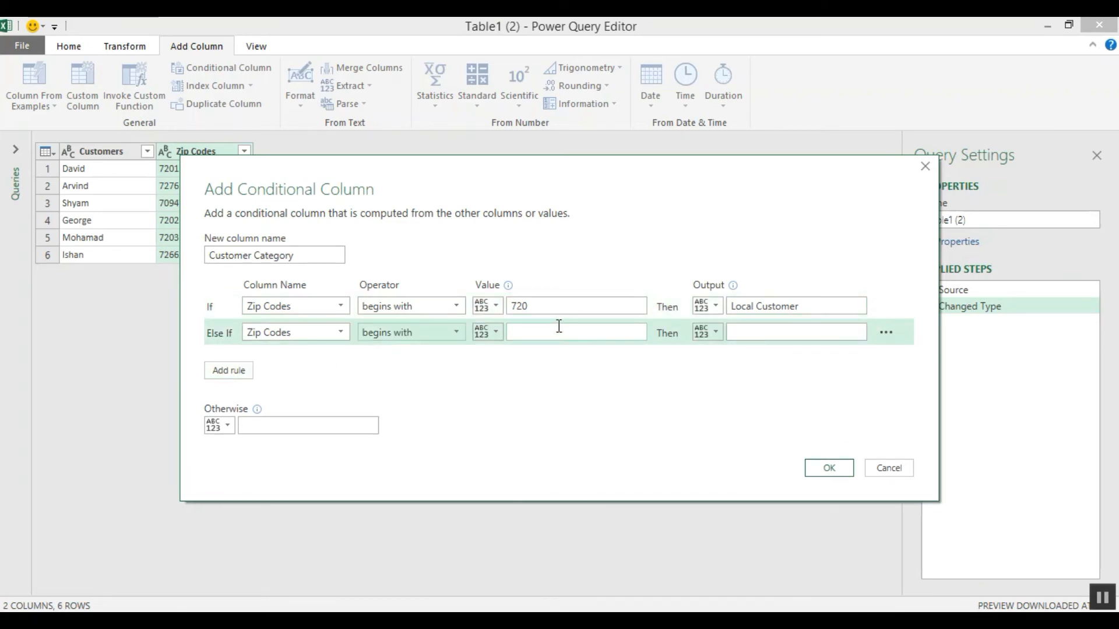
type("7")
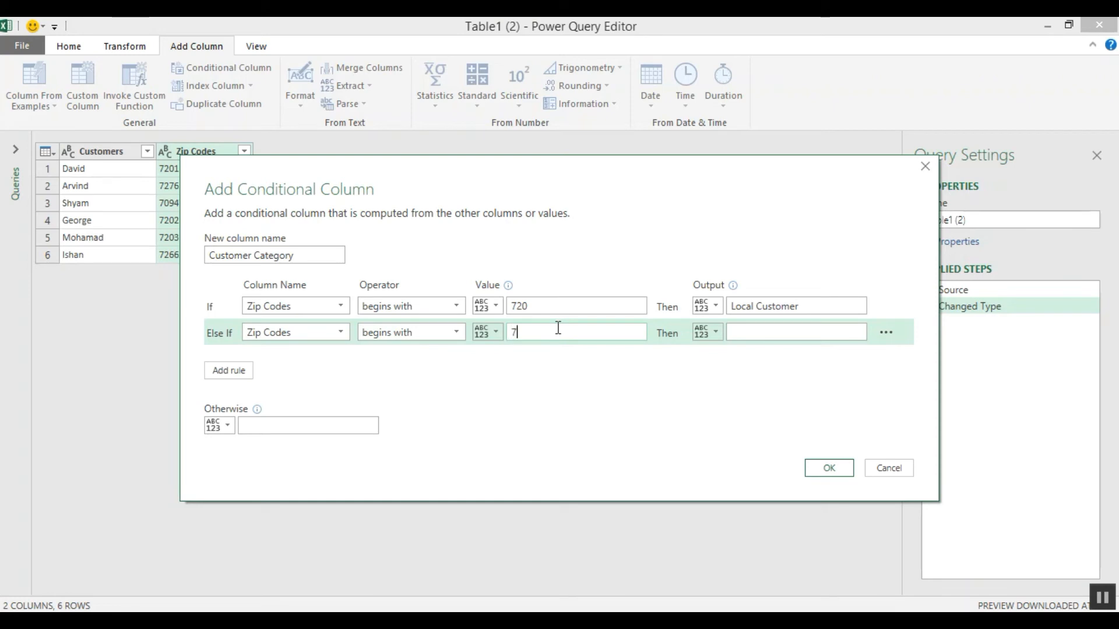
type("2")
left_click(770, 332)
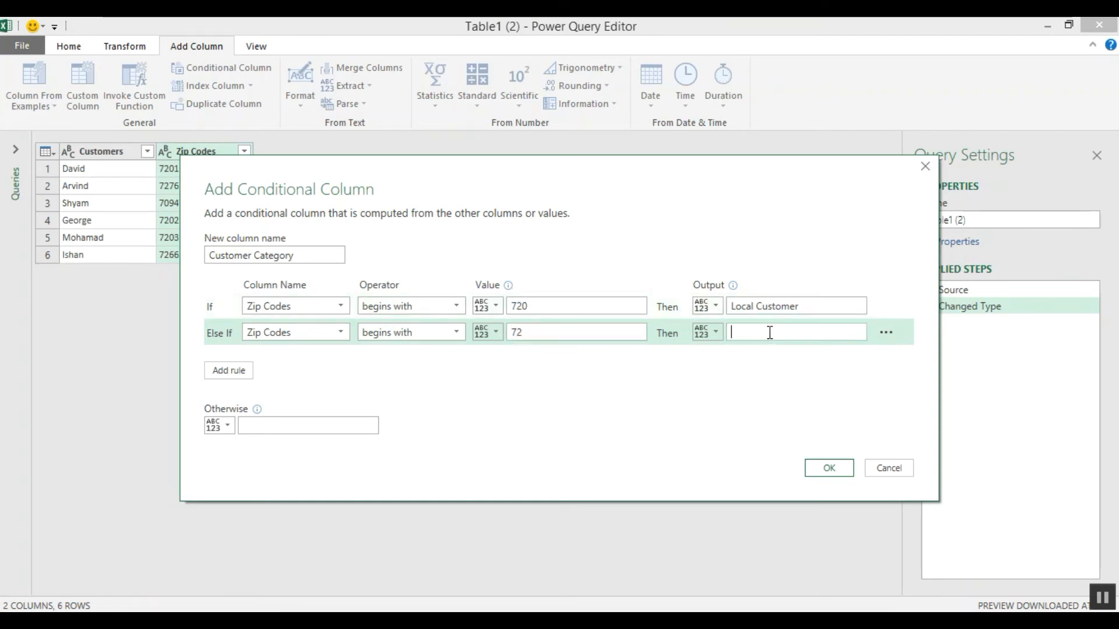
type("Regional Customer")
- Review the criteria in the Notepad task note, then set the Otherwise output to Others and create the Customer Category column
left_click(652, 619)
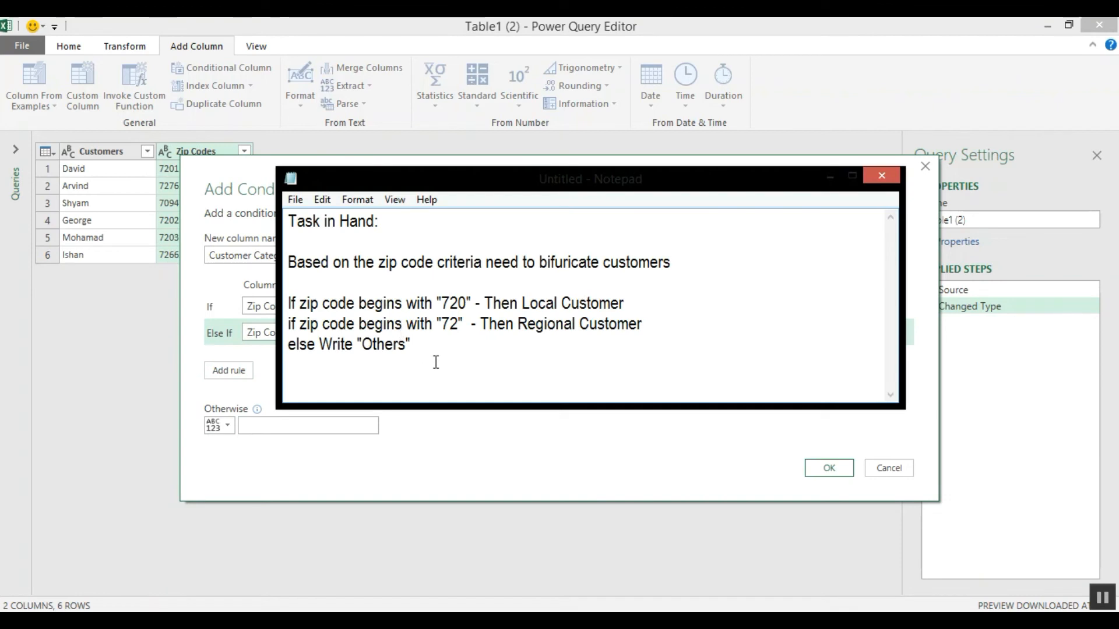
left_click_drag(429, 352, 292, 290)
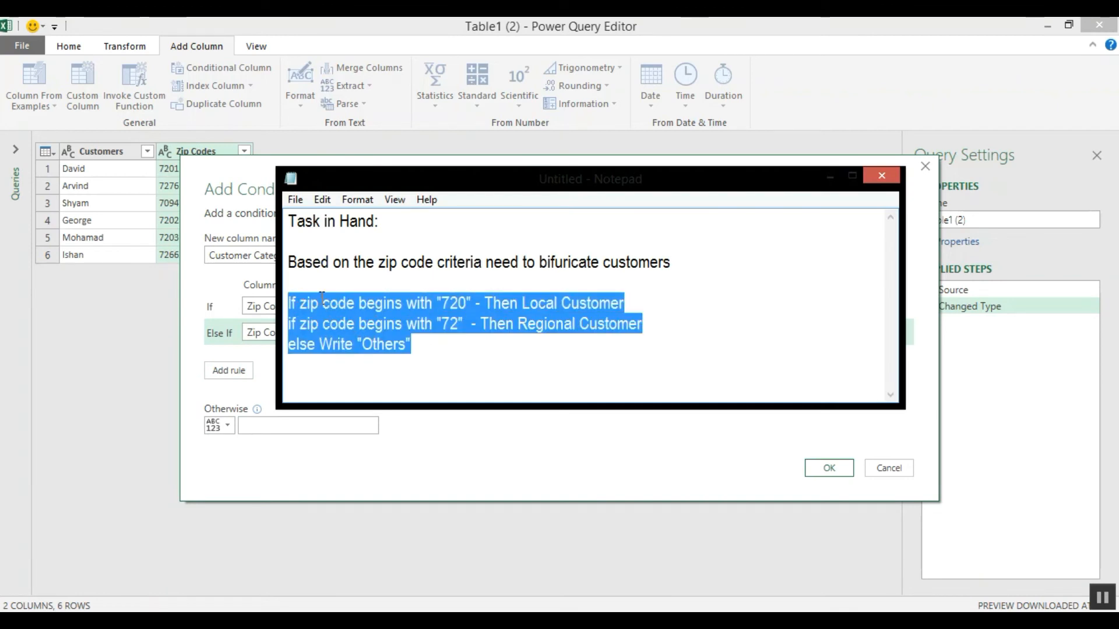
left_click_drag(648, 324, 539, 303)
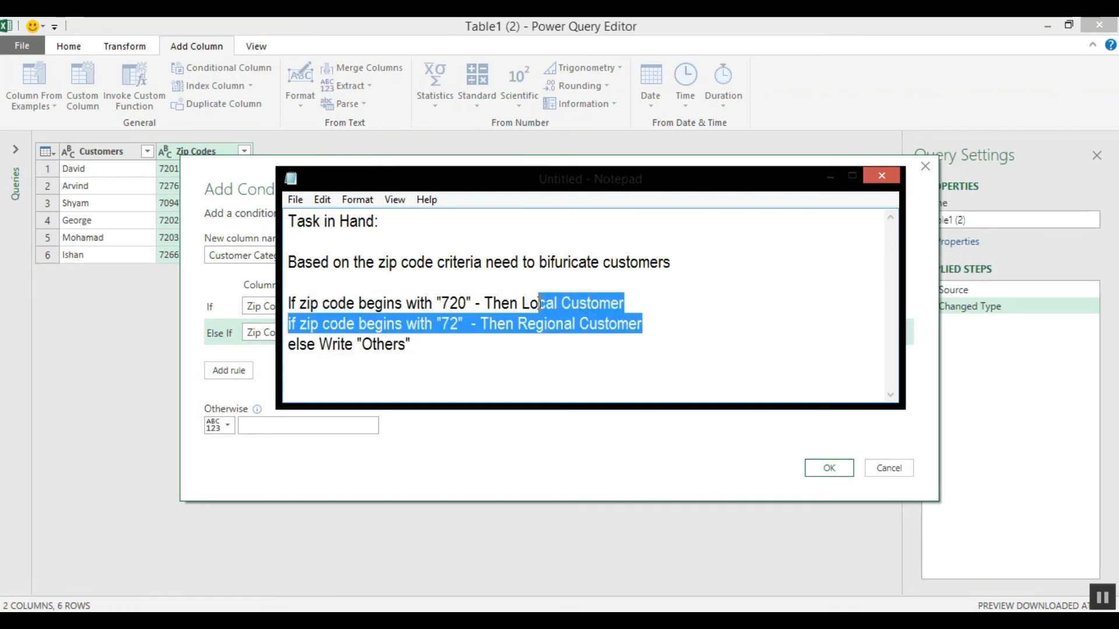
left_click(433, 343)
left_click(377, 479)
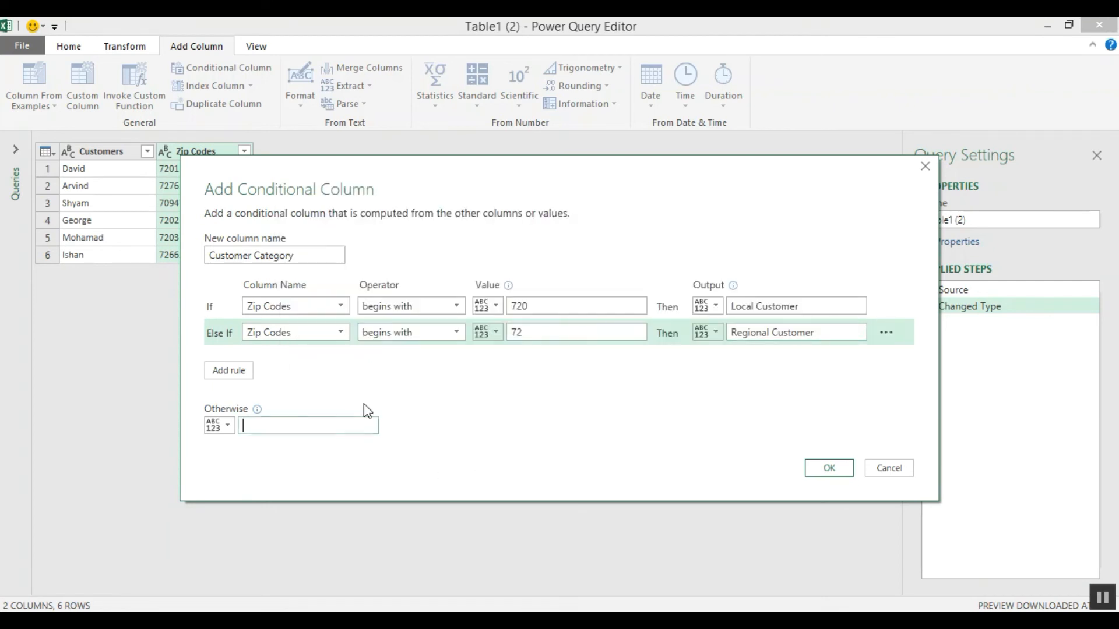
type("Others")
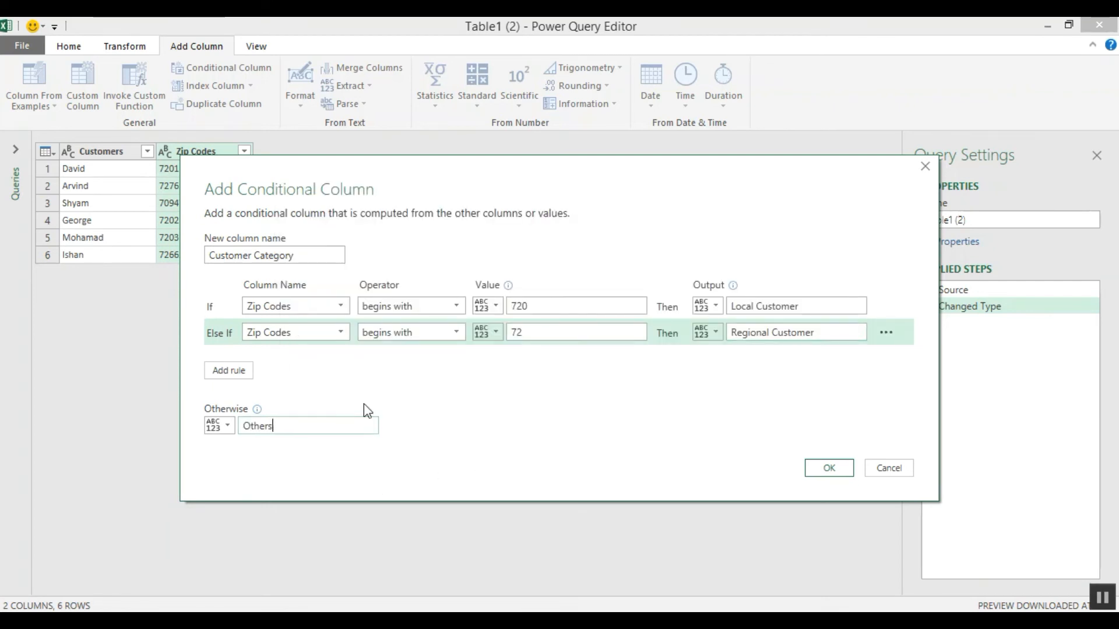
left_click(830, 468)
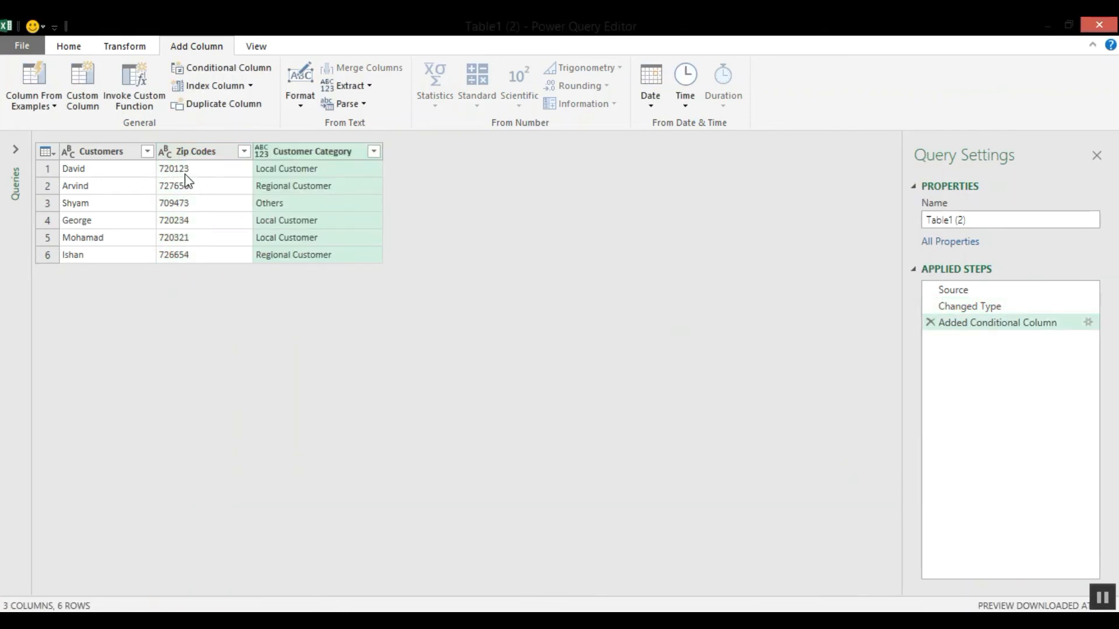
- Check the Customer Category results in the first three rows against their zip codes
left_click(287, 172)
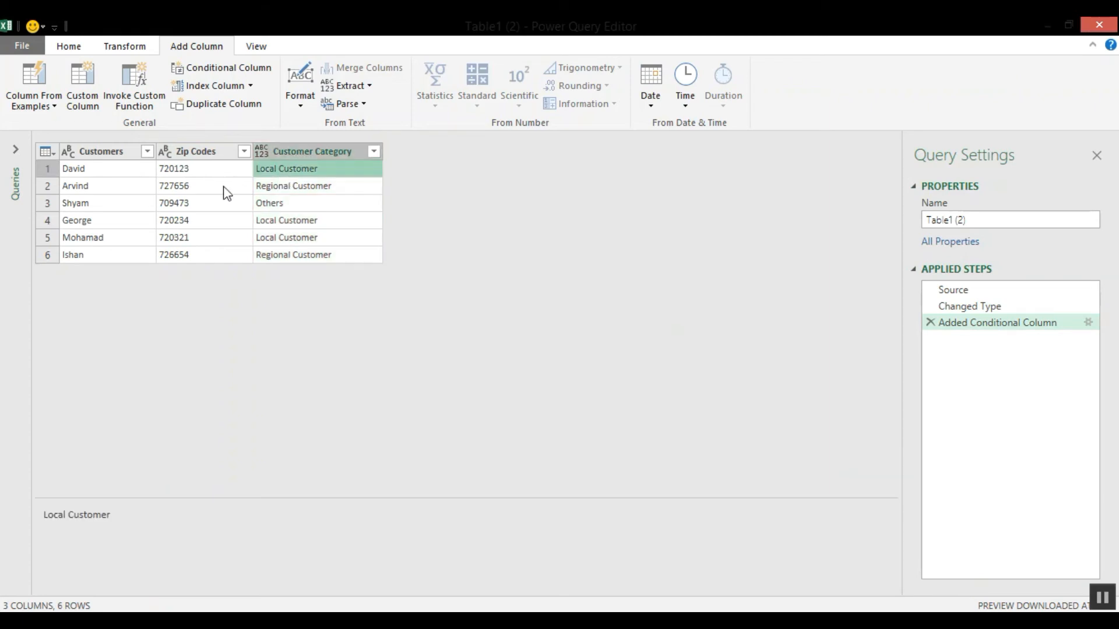
left_click(321, 187)
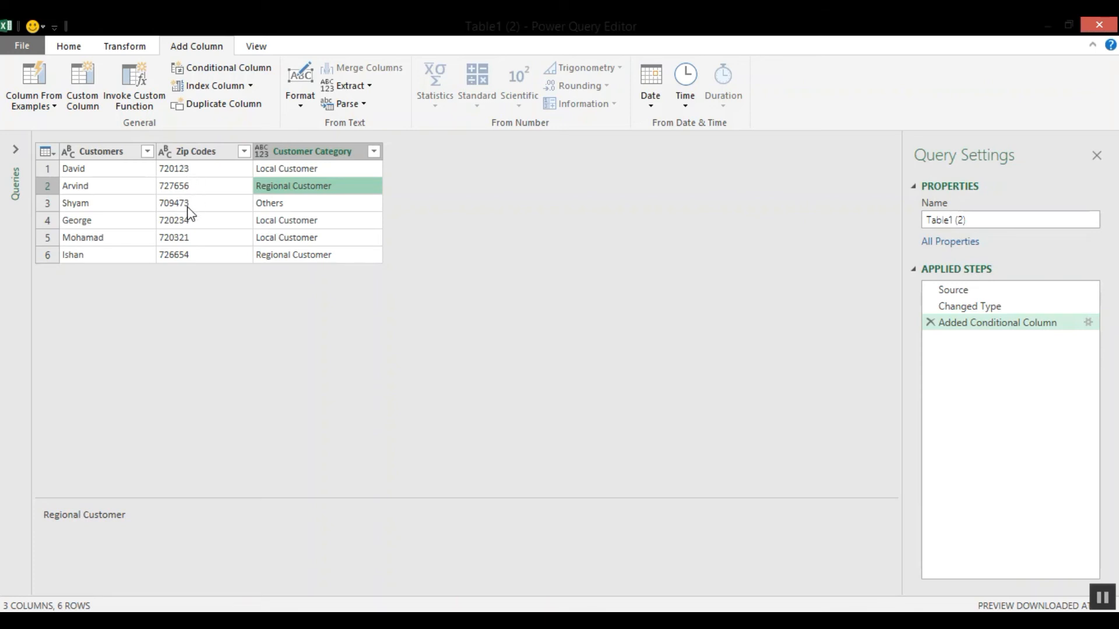
left_click(301, 205)
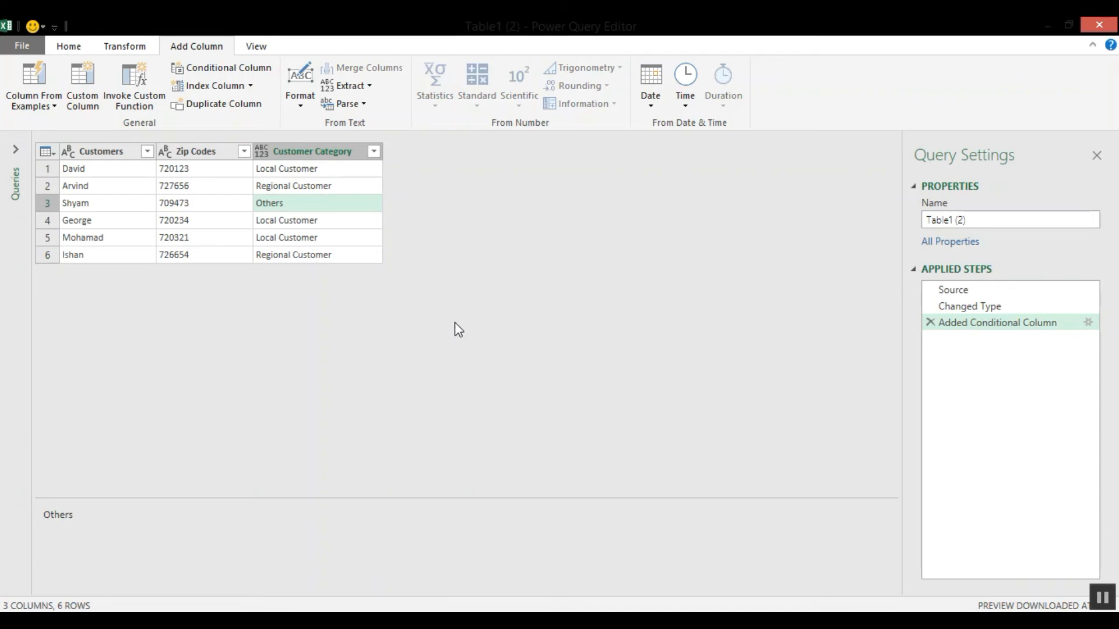
- Look through the Split Column and Extract options available for transforming text columns
left_click(126, 46)
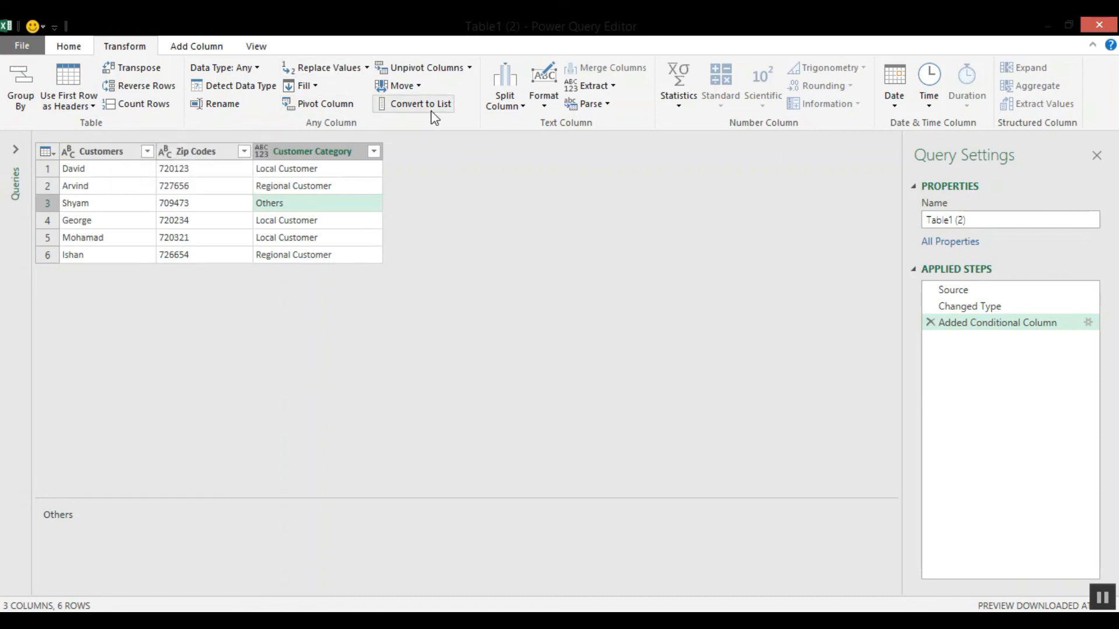
left_click(517, 107)
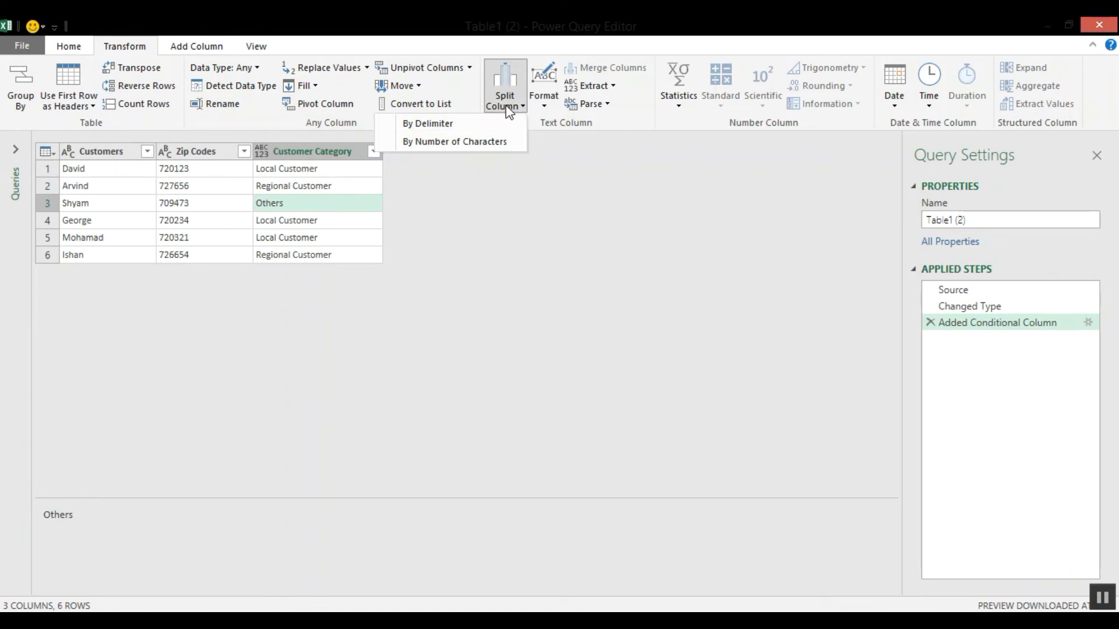
left_click(509, 111)
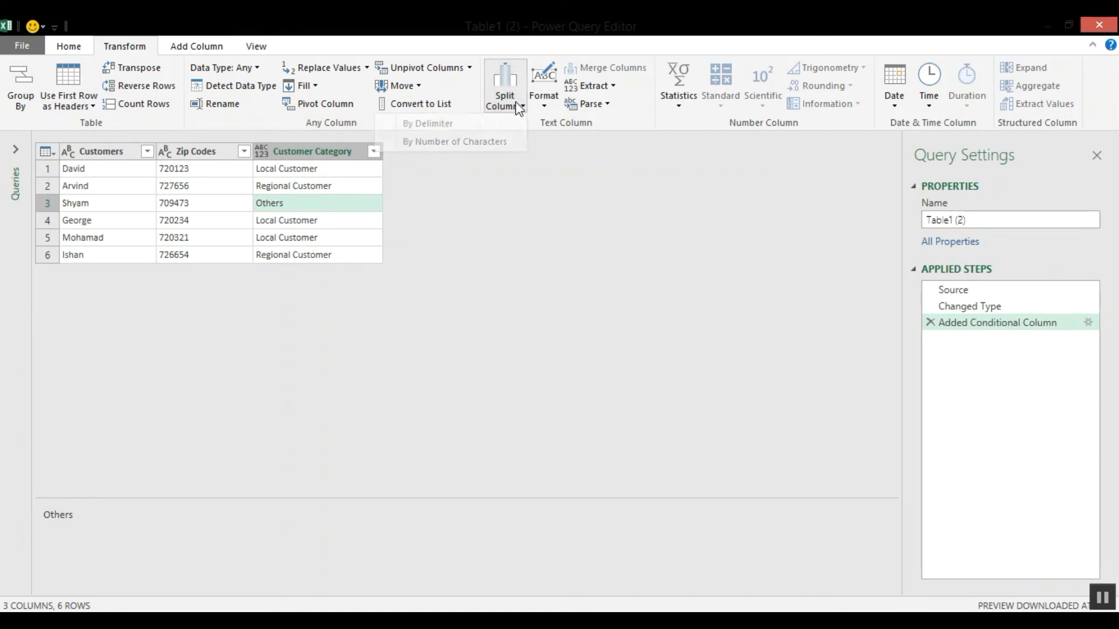
left_click(600, 88)
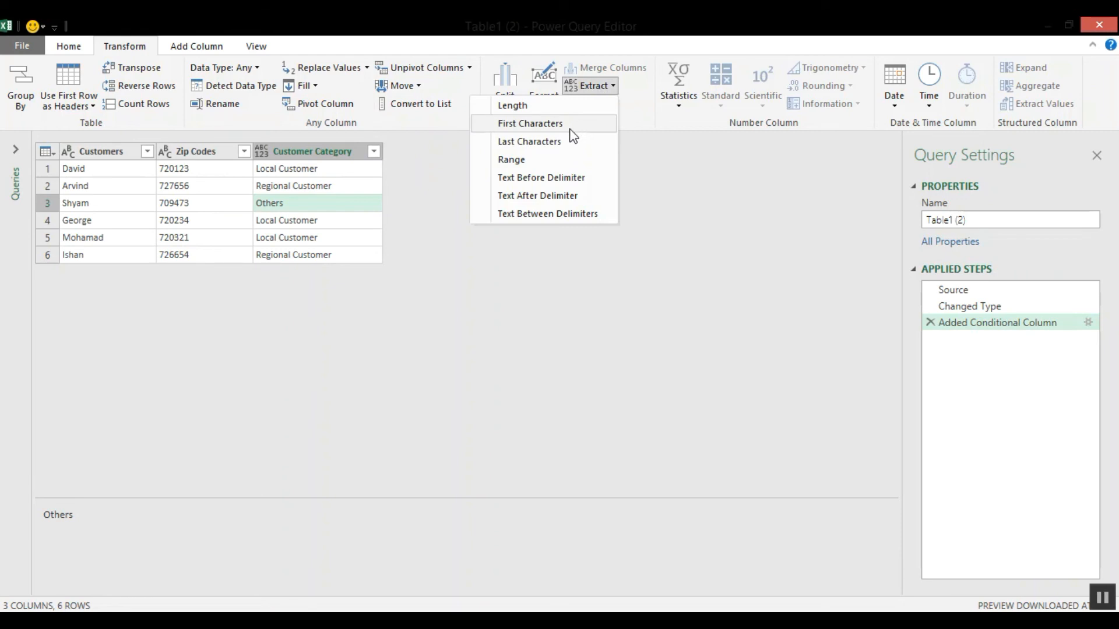
left_click(654, 111)
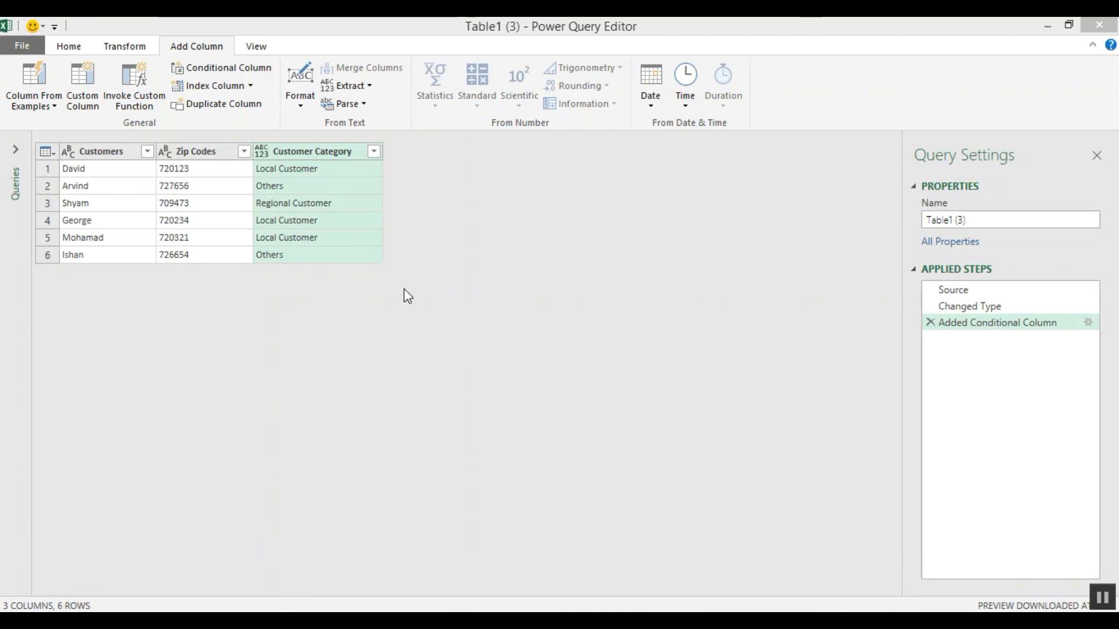
- Close the query editor, load the categorized customer table into a worksheet, and select its Customer Category values in C2:C7
left_click(74, 48)
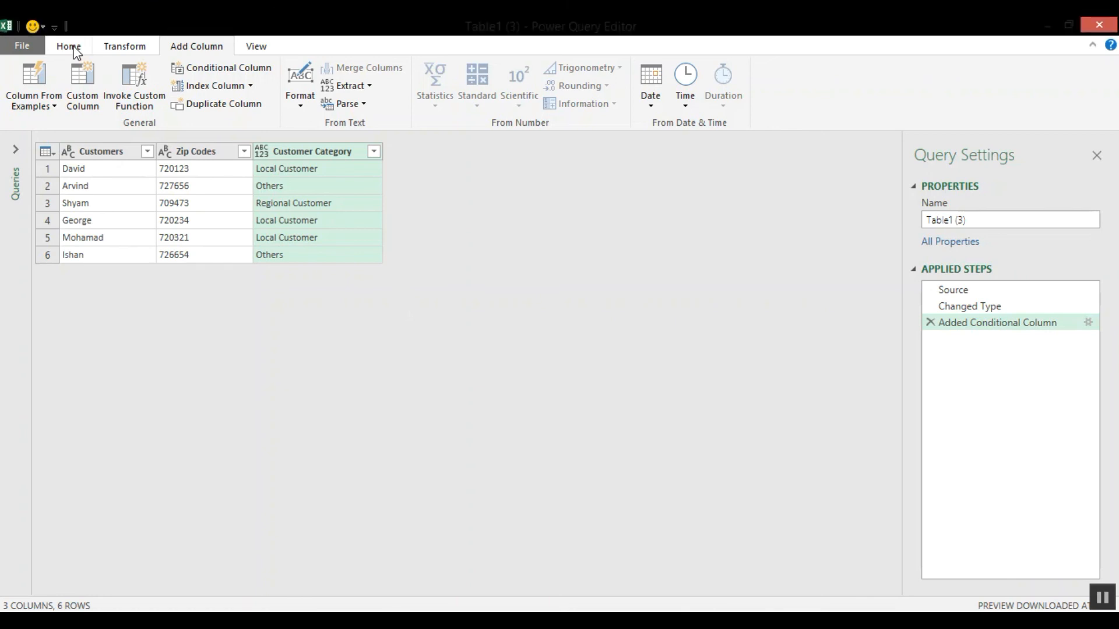
left_click(69, 47)
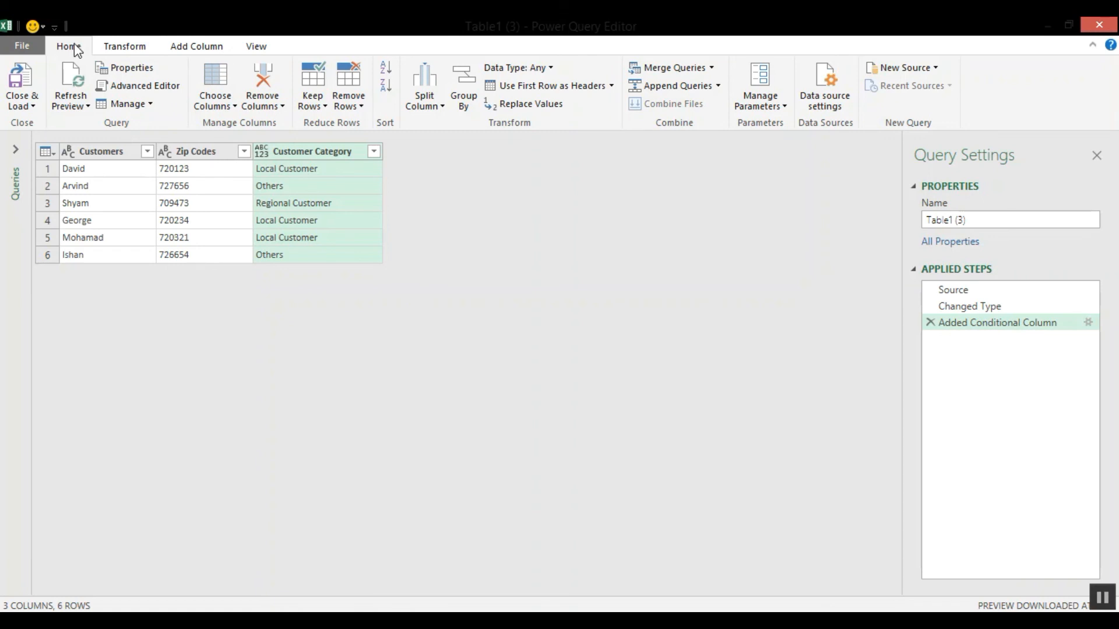
left_click(29, 108)
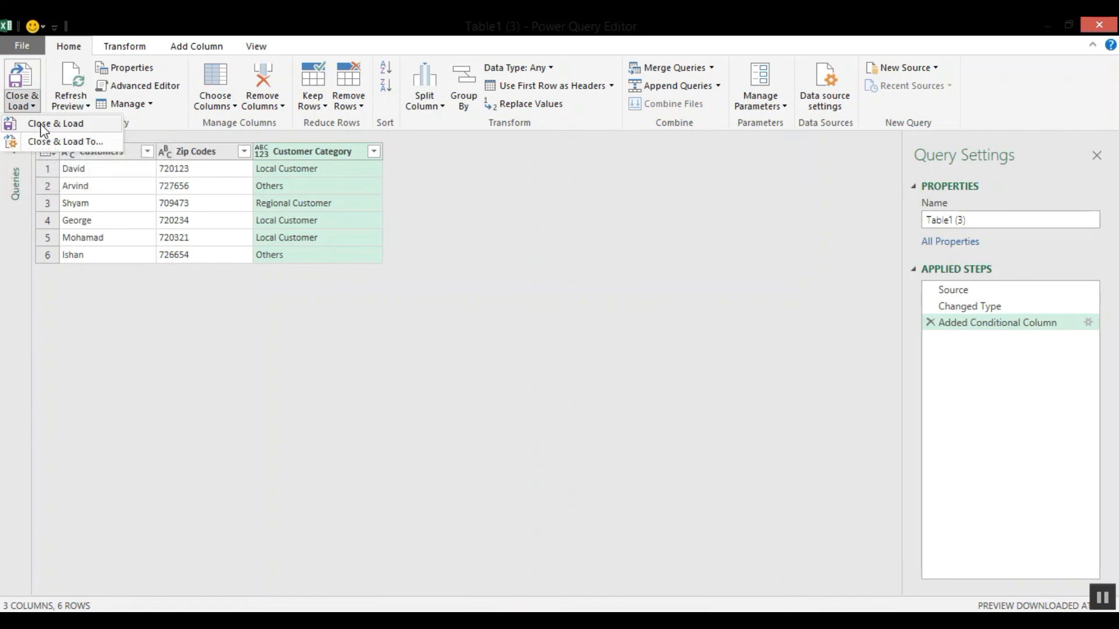
left_click(42, 123)
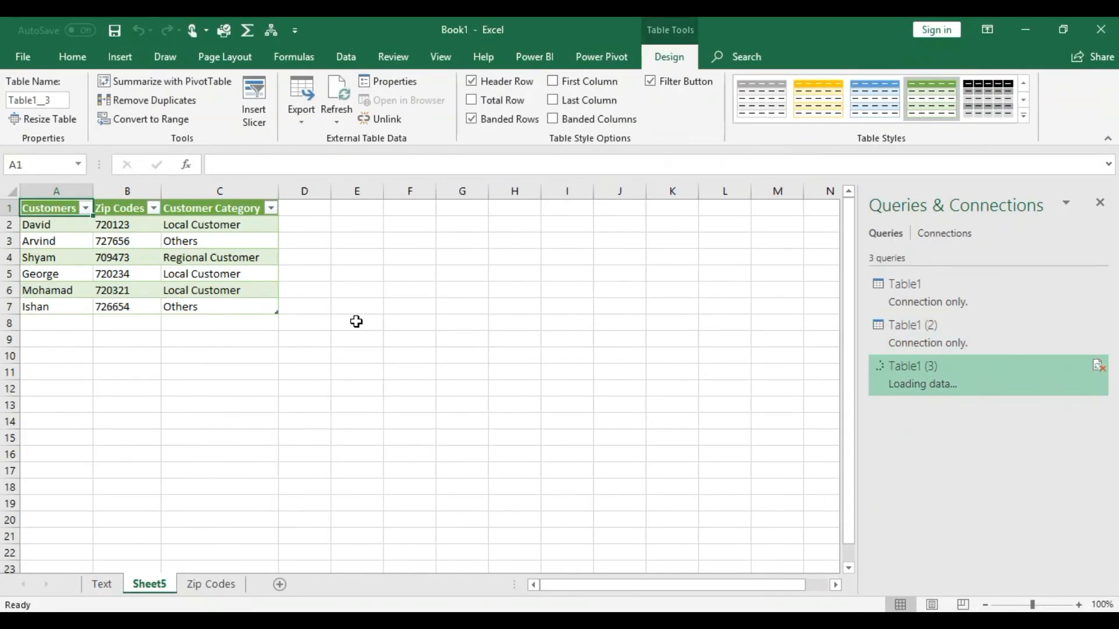
left_click_drag(42, 207, 237, 313)
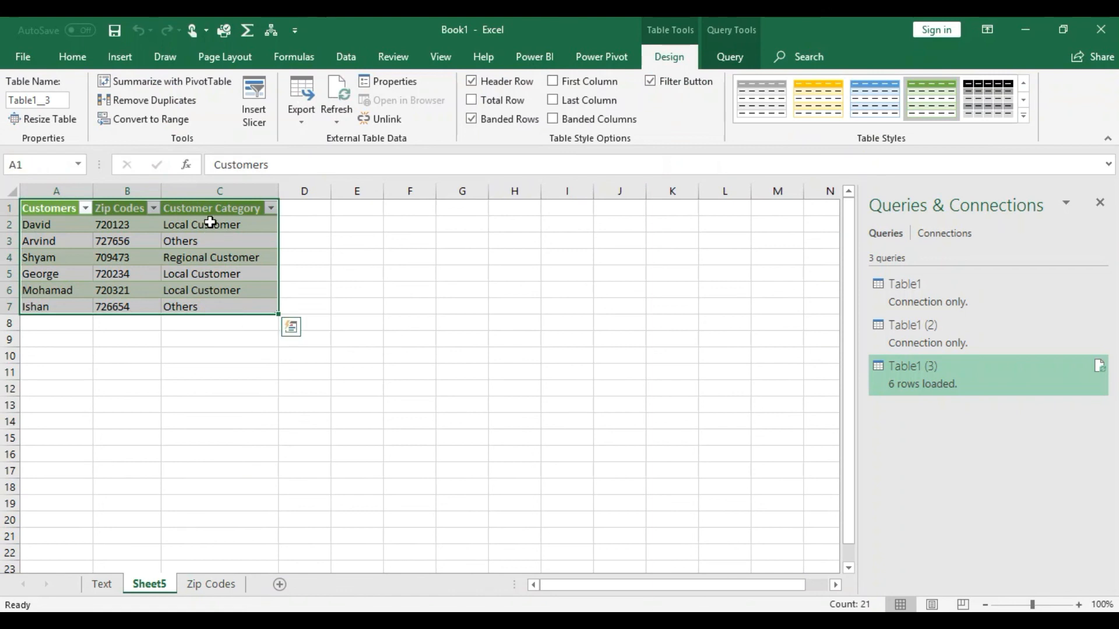
left_click_drag(210, 225, 230, 313)
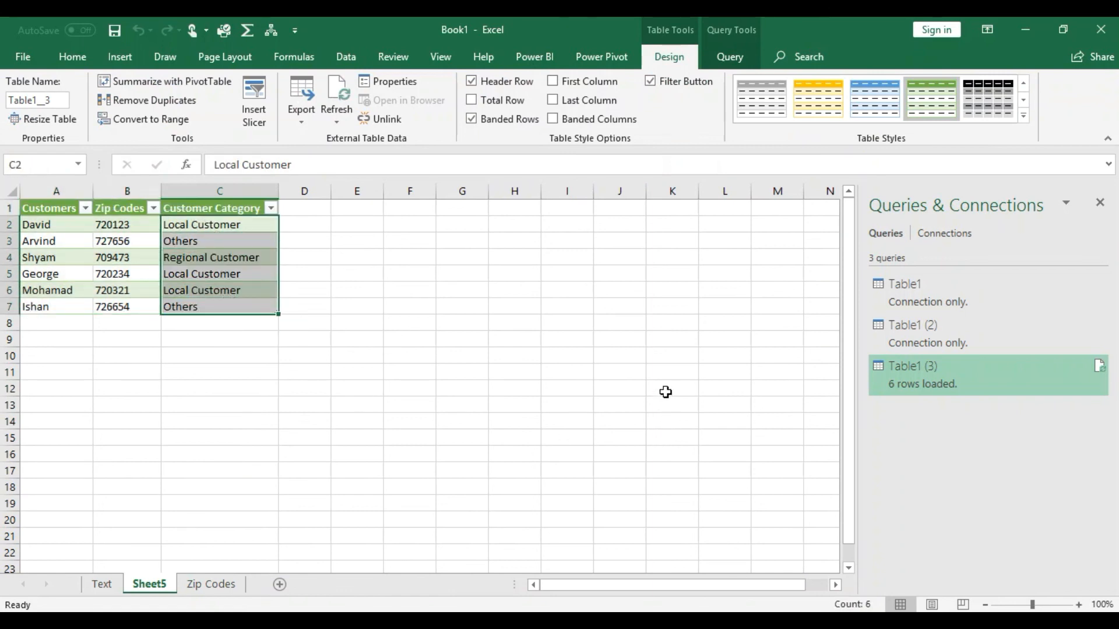